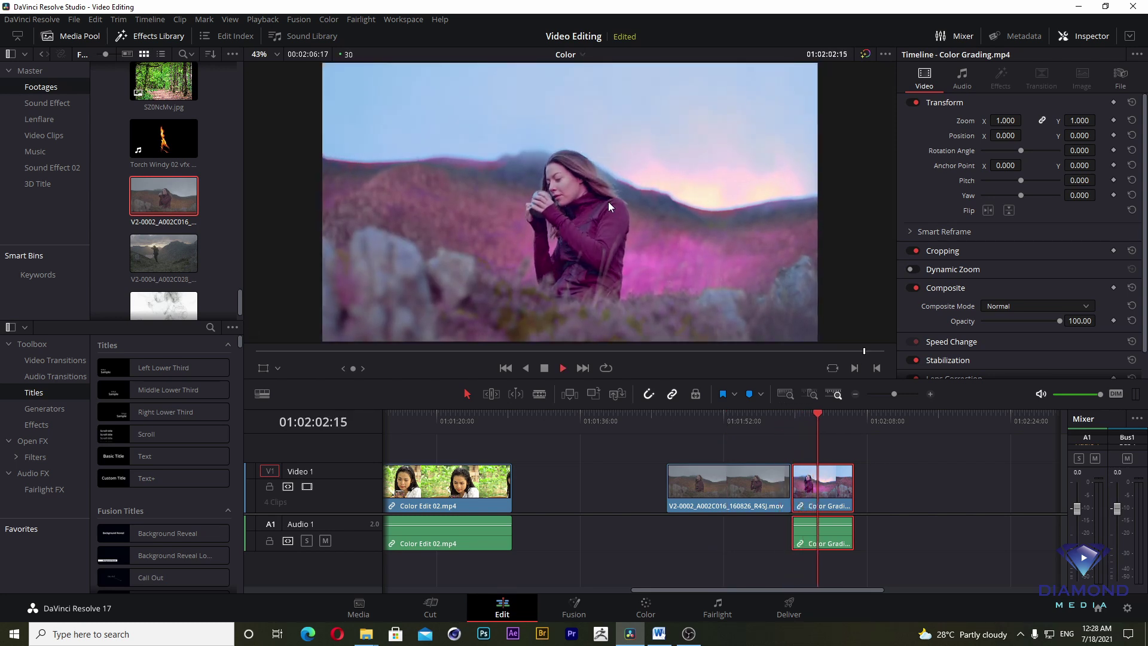
# Stop playback and move the V2-0002 and Color Grading clips a little earlier on the timeline
pyautogui.press('space')
pyautogui.click(729, 422)
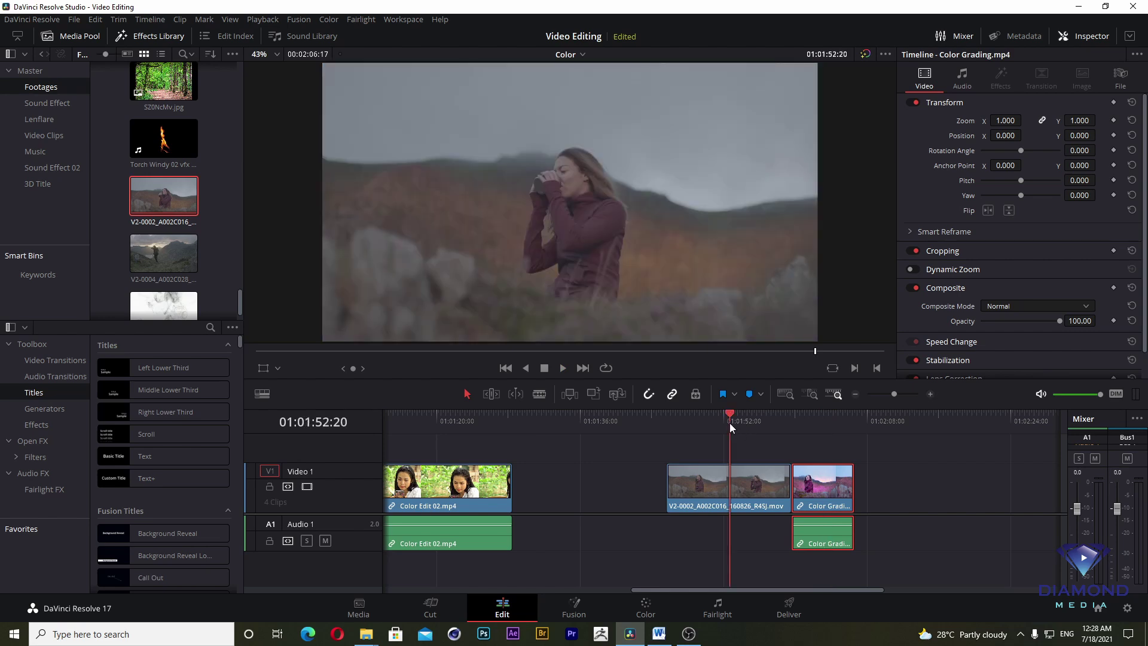
pyautogui.moveTo(740, 472); pyautogui.dragTo(698, 476)
pyautogui.moveTo(835, 495); pyautogui.dragTo(816, 495)
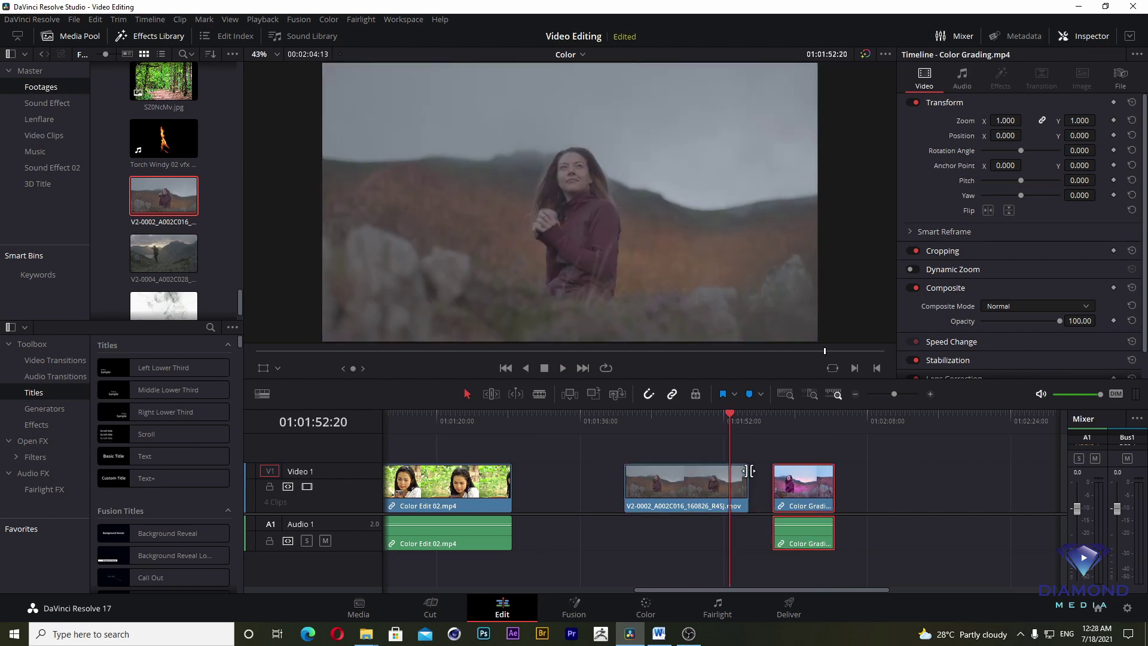
# Open the V2-0002 clip on the Color page at 01:01:47:24 and set its primaries contrast to 1.382
pyautogui.click(686, 421)
pyautogui.click(686, 476)
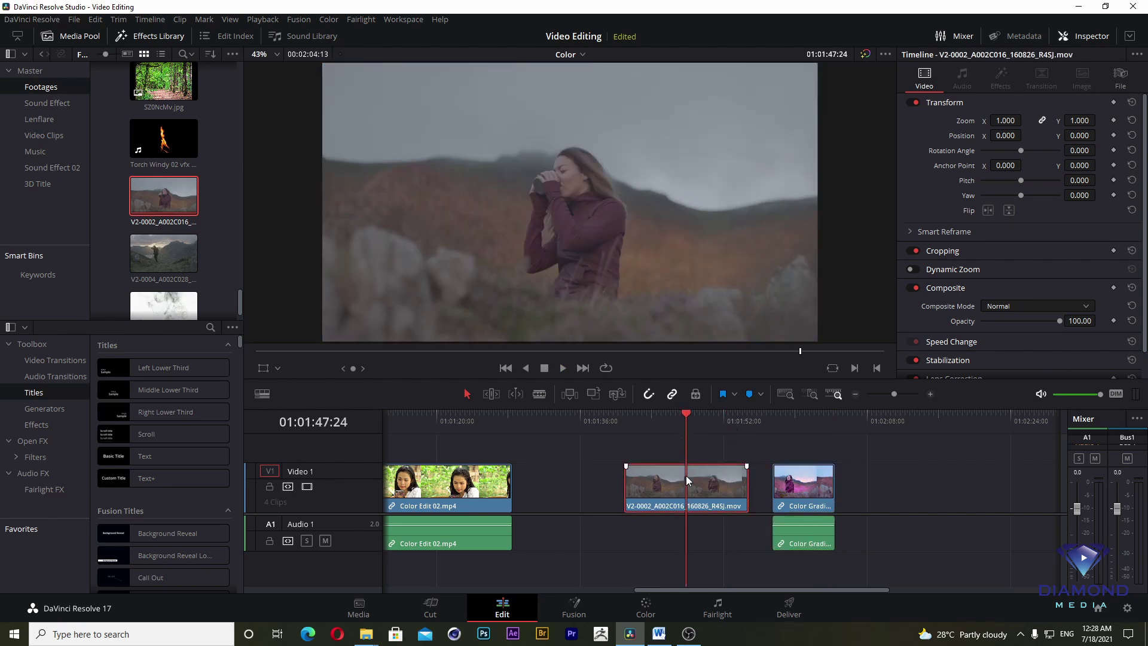
pyautogui.click(646, 608)
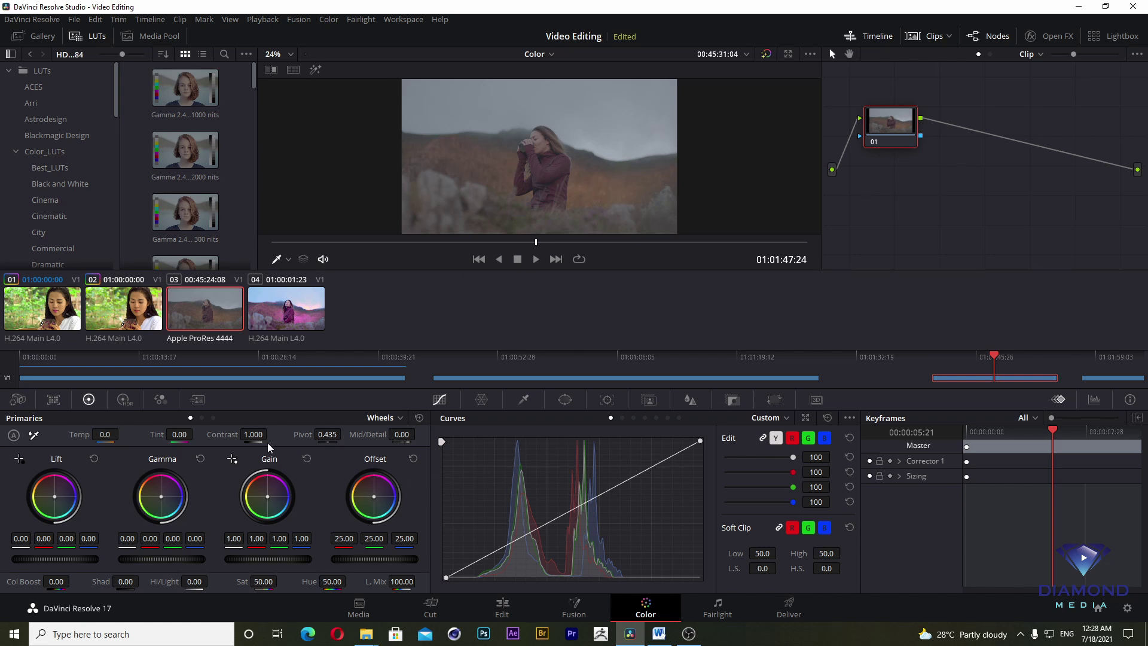
pyautogui.moveTo(254, 436); pyautogui.dragTo(270, 434)
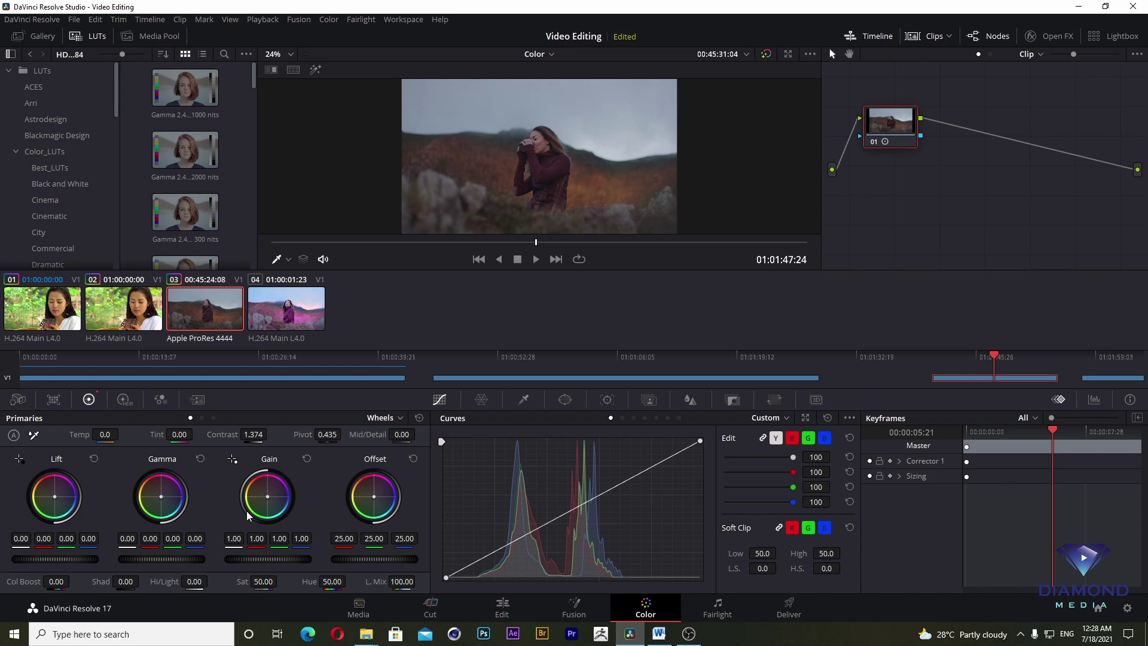
pyautogui.moveTo(258, 436); pyautogui.dragTo(260, 437)
# Raise the custom curve's midtones slightly, and move the Color Warper's centre point to hue 0.94 and saturation 0.22
pyautogui.moveTo(578, 509); pyautogui.dragTo(573, 500)
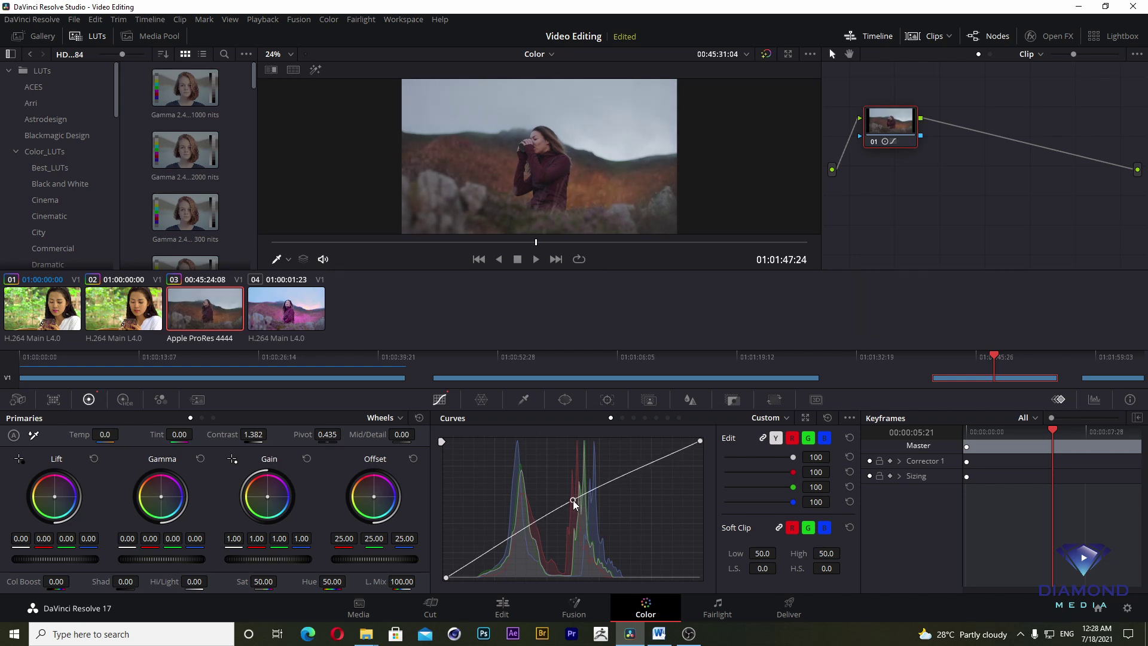
pyautogui.moveTo(573, 500); pyautogui.dragTo(571, 497)
pyautogui.click(479, 400)
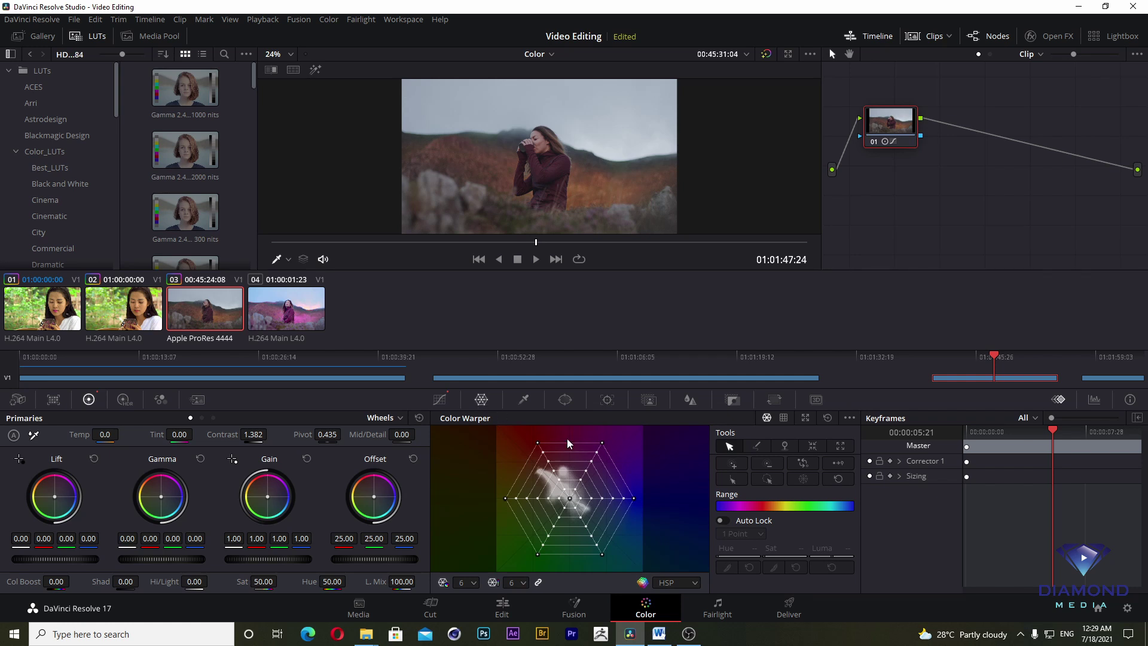
pyautogui.moveTo(570, 498)
pyautogui.mouseDown()
pyautogui.moveTo(573, 490)
pyautogui.moveTo(562, 494)
pyautogui.mouseUp()
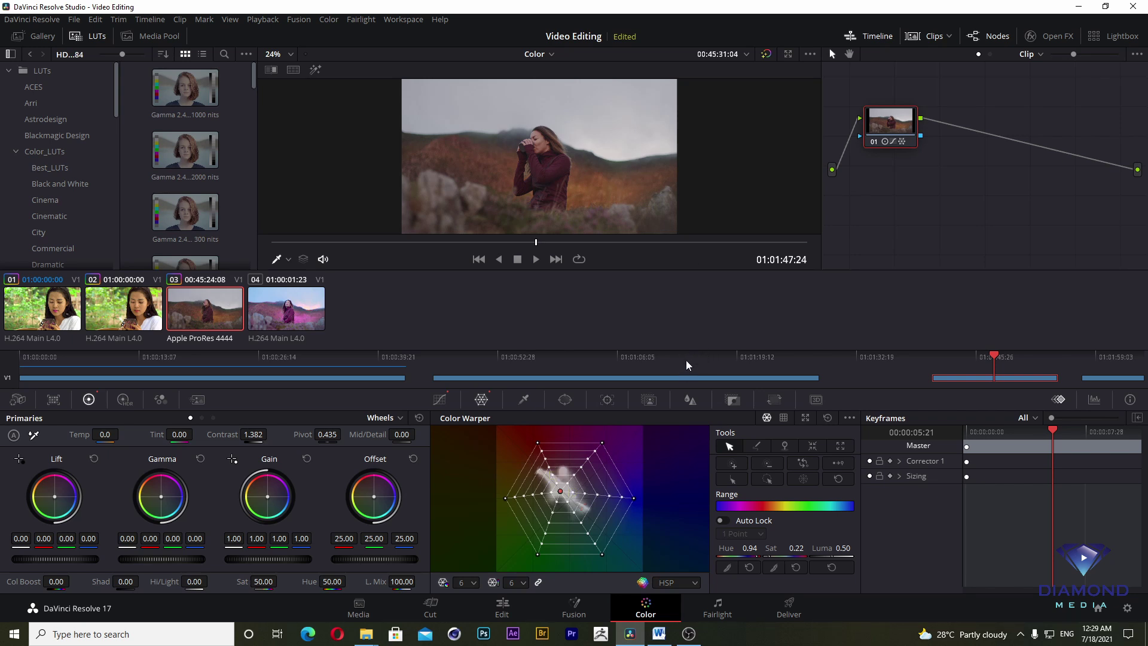
# Add a serial node after node 01
pyautogui.rightClick(890, 127)
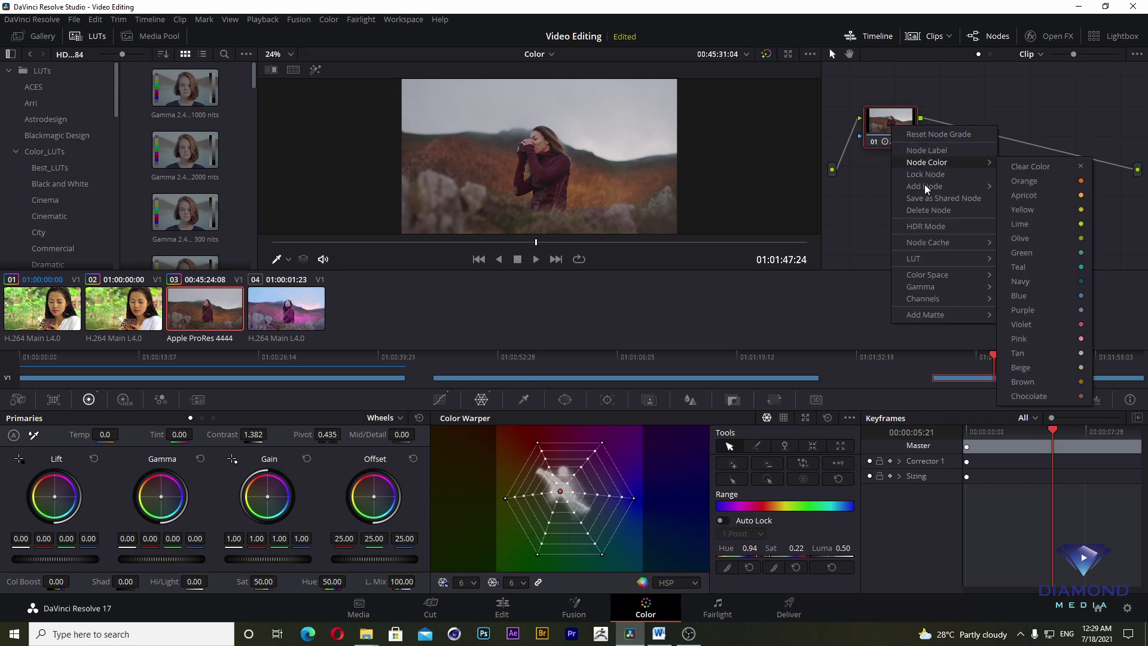
pyautogui.moveTo(924, 185)
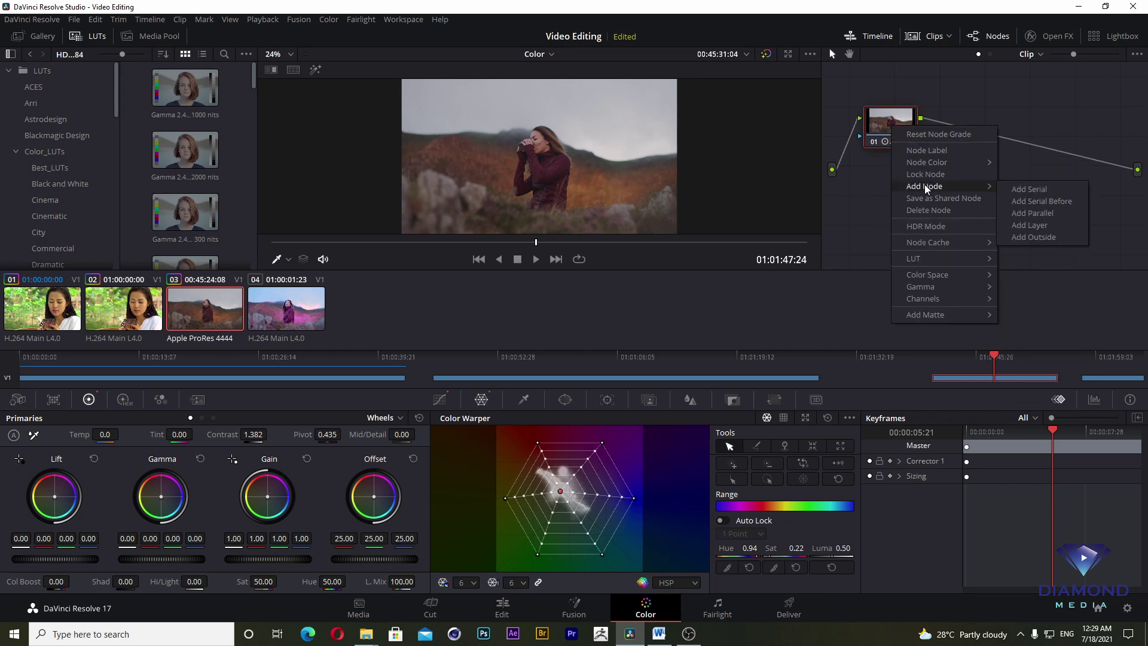
pyautogui.click(1028, 189)
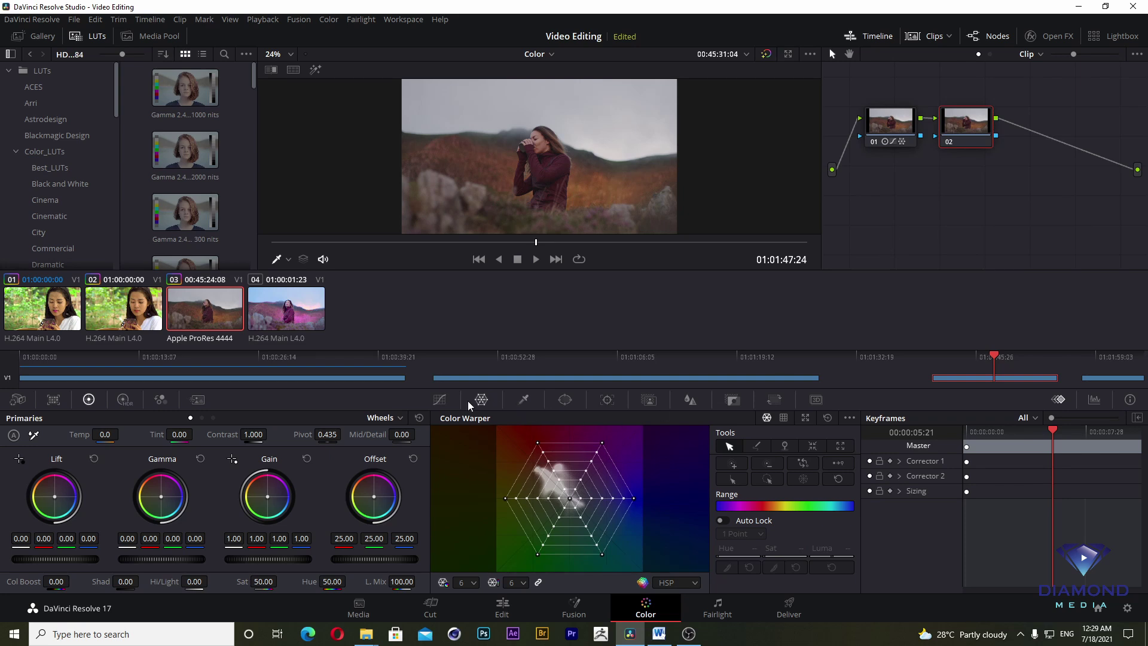
# On node 02's Hue Vs Hue curve, shift the sampled hillside orange toward magenta and rotate the sampled sky hue to -116.00
pyautogui.click(442, 400)
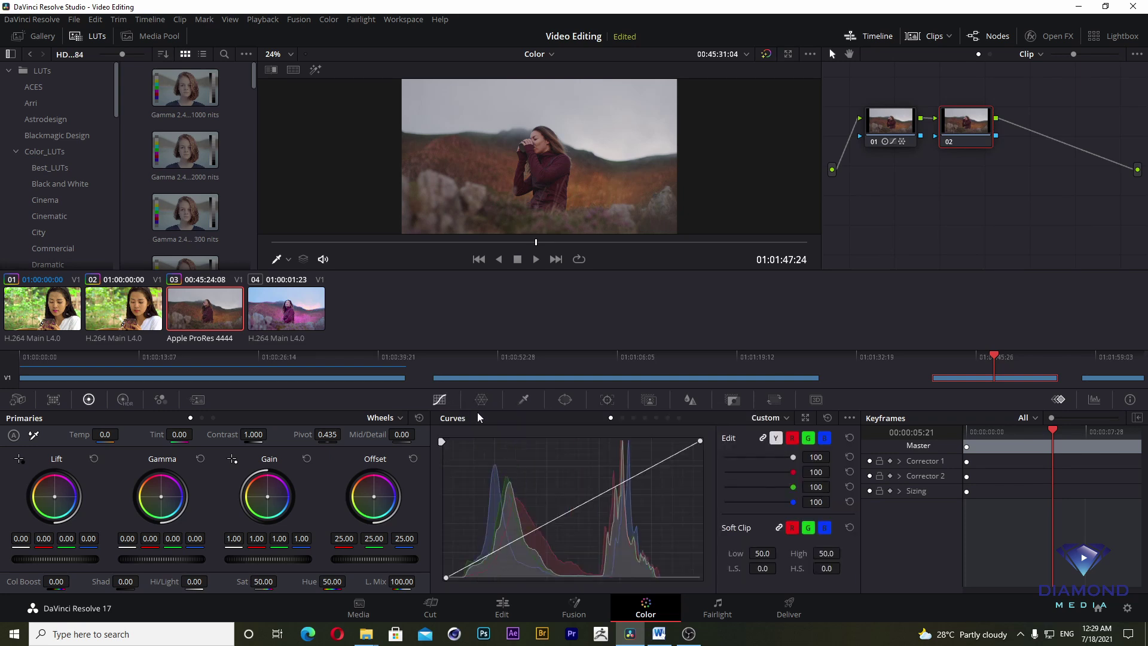
pyautogui.click(622, 417)
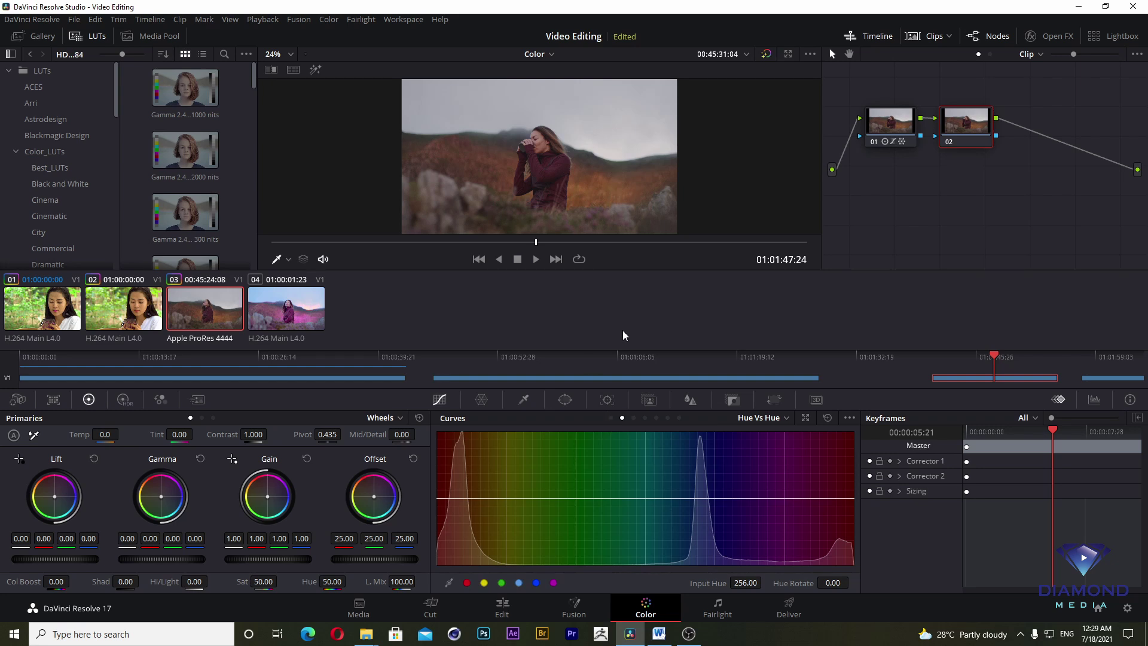
pyautogui.click(595, 181)
pyautogui.moveTo(464, 498); pyautogui.dragTo(490, 475)
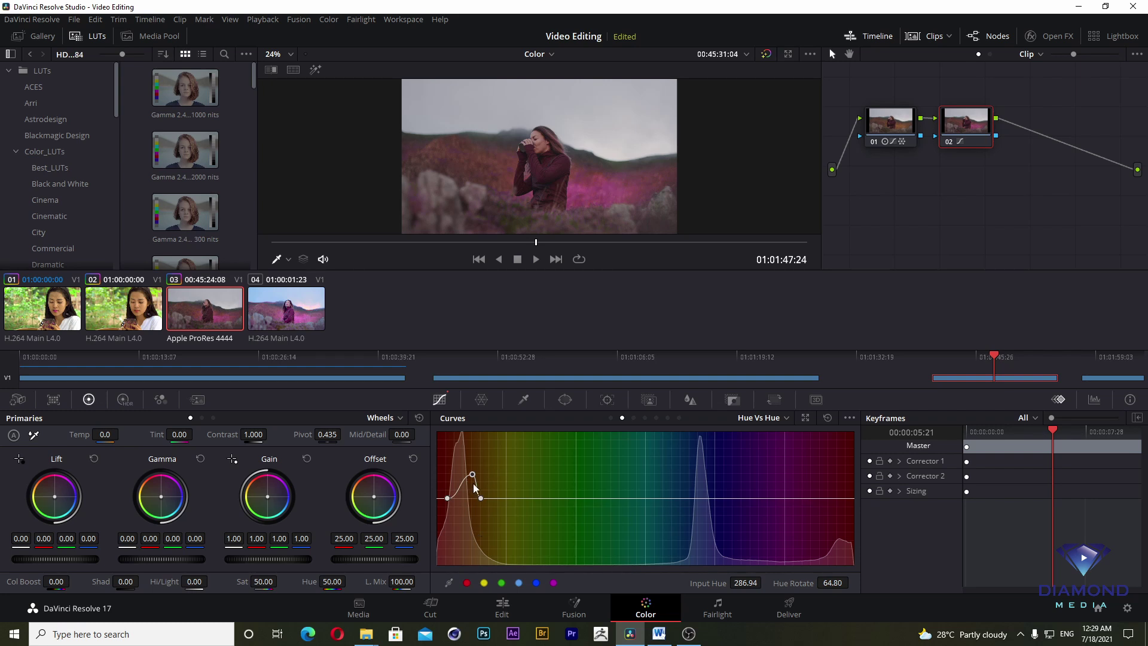
pyautogui.moveTo(473, 475); pyautogui.dragTo(478, 472)
pyautogui.click(503, 106)
pyautogui.moveTo(697, 498); pyautogui.dragTo(668, 539)
# Add a serial node after node 02
pyautogui.rightClick(971, 128)
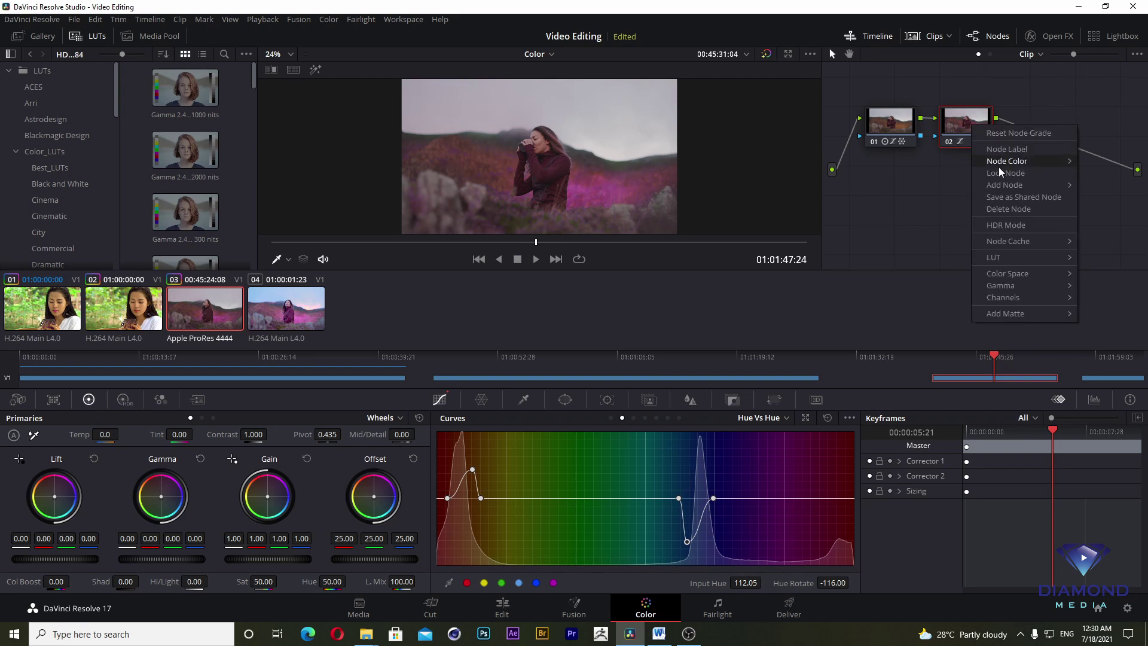
pyautogui.click(927, 192)
pyautogui.rightClick(962, 127)
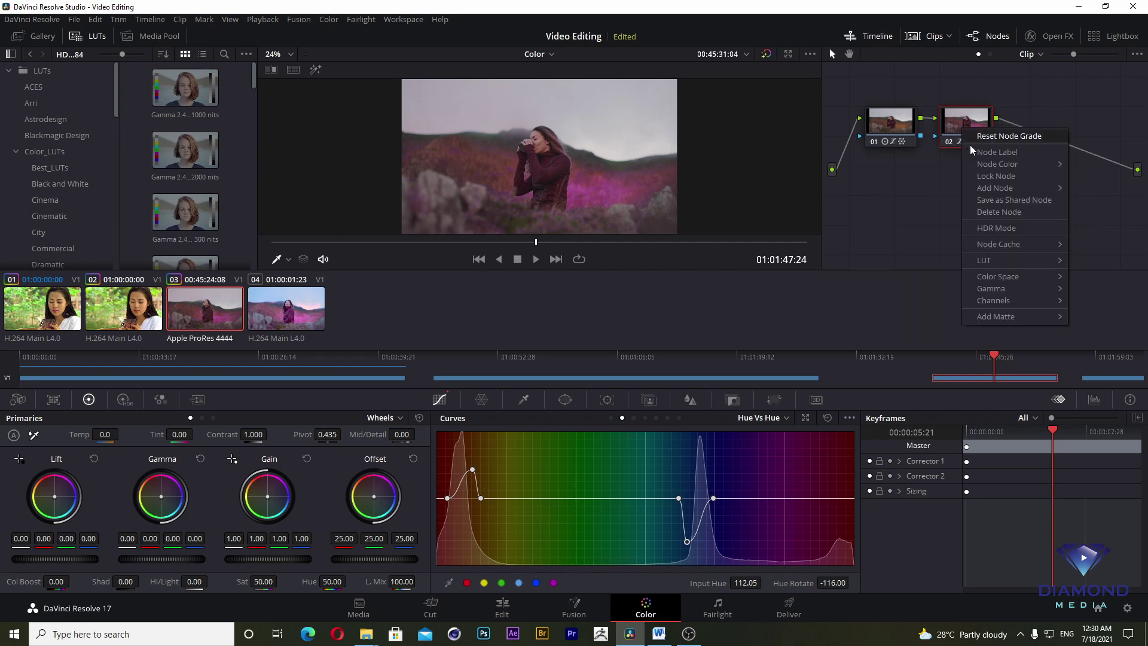
pyautogui.moveTo(994, 187)
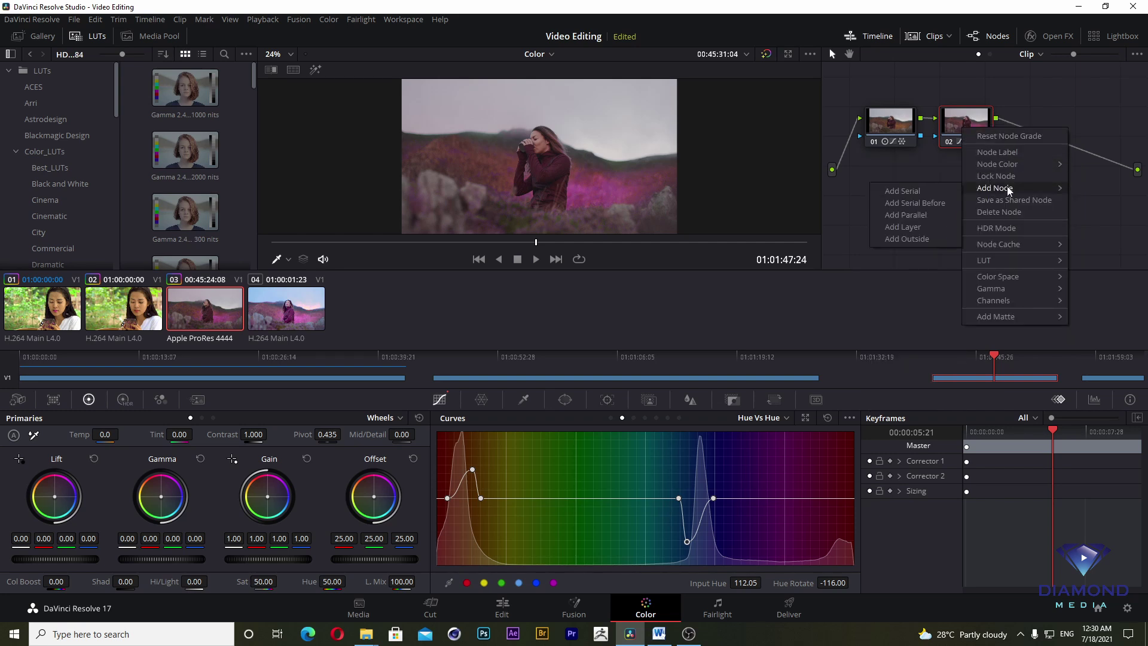
pyautogui.click(906, 192)
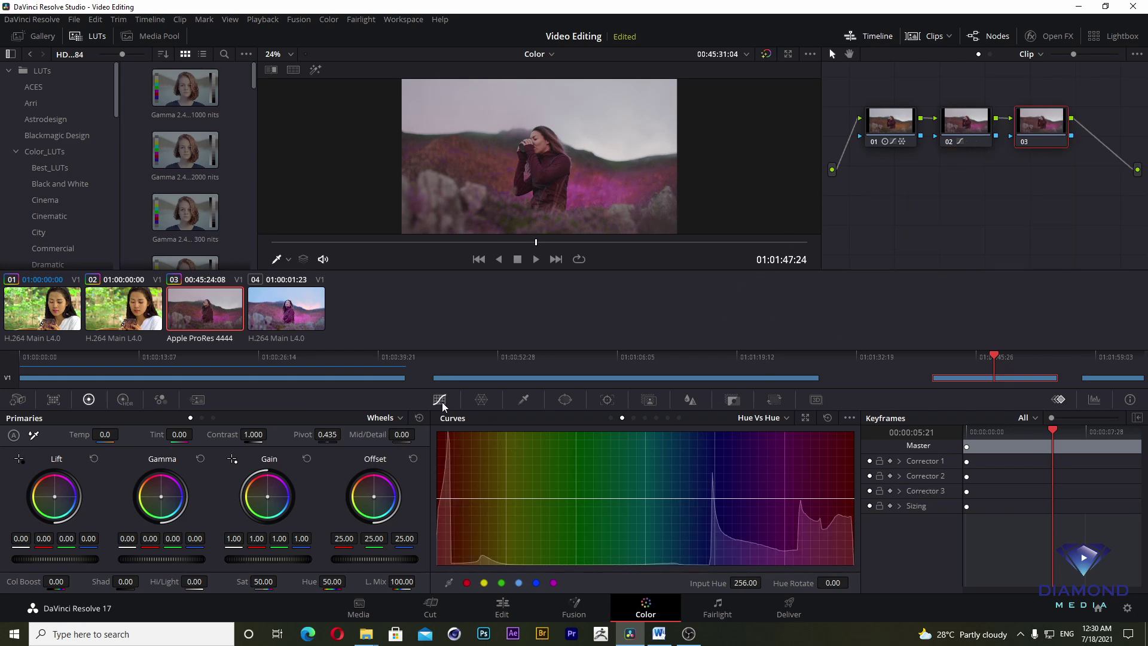
# On node 03, lift the custom curve's midtones slightly and set contrast to 1.044 and temperature to -390.0
pyautogui.click(611, 418)
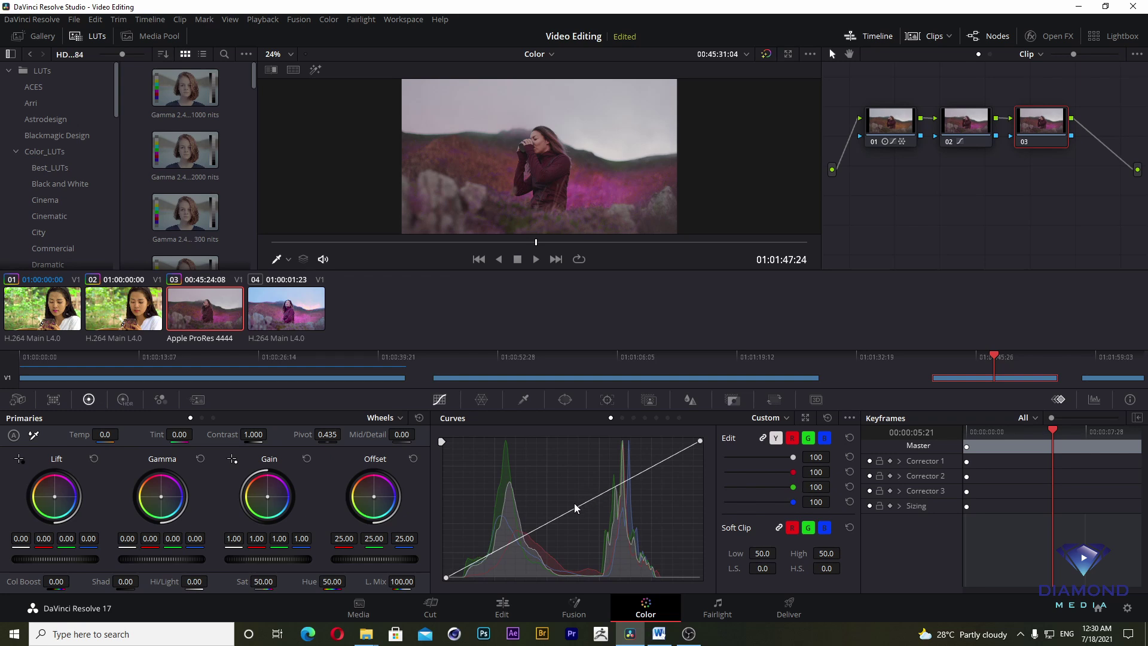
pyautogui.moveTo(575, 508); pyautogui.dragTo(568, 503)
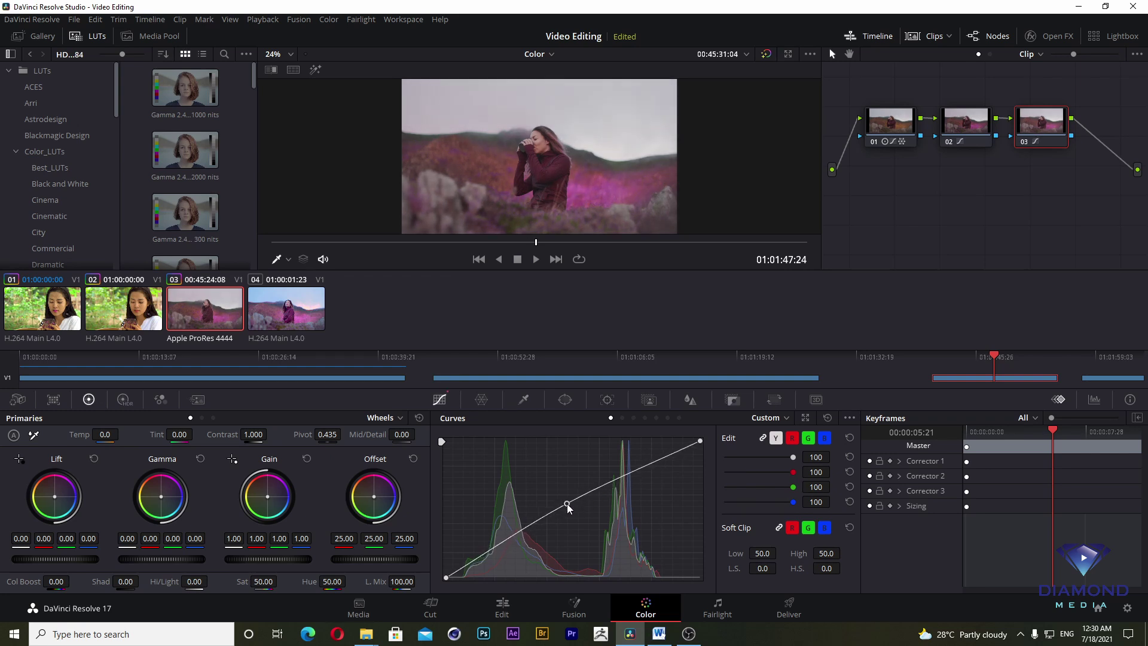
pyautogui.moveTo(257, 434); pyautogui.dragTo(270, 434)
pyautogui.moveTo(111, 434); pyautogui.dragTo(71, 435)
# Move node 03's Color Warper centre point to hue 0.36 and saturation 0.13
pyautogui.click(486, 404)
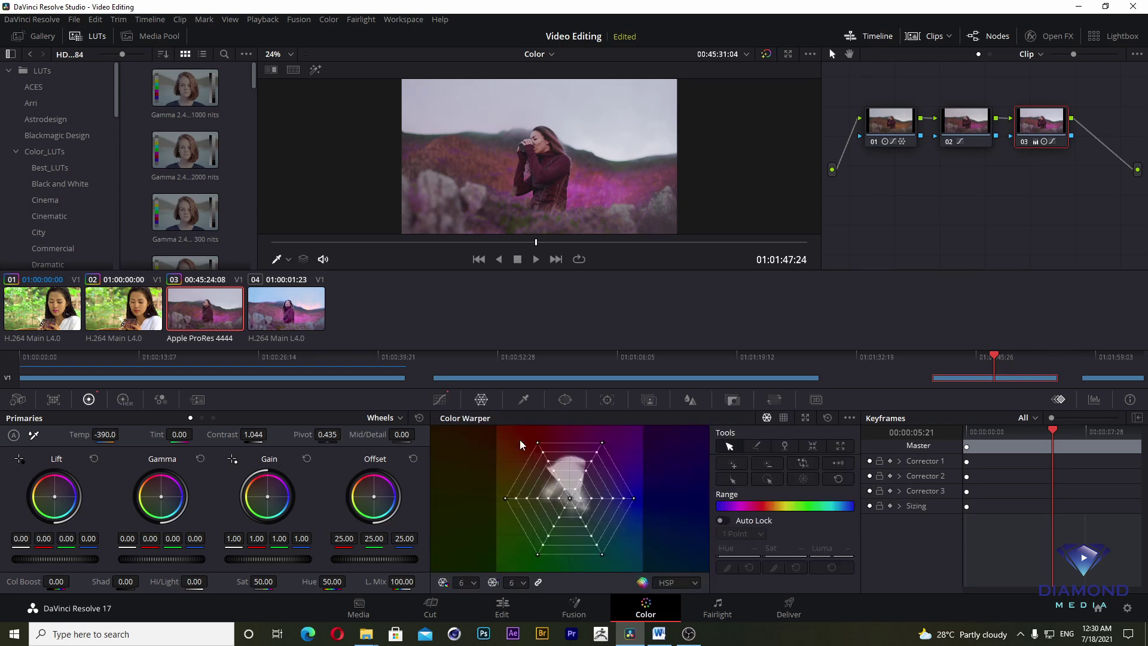
pyautogui.click(571, 499)
pyautogui.moveTo(573, 503)
pyautogui.mouseDown()
pyautogui.moveTo(574, 487)
pyautogui.moveTo(589, 506)
pyautogui.moveTo(577, 499)
pyautogui.mouseUp()
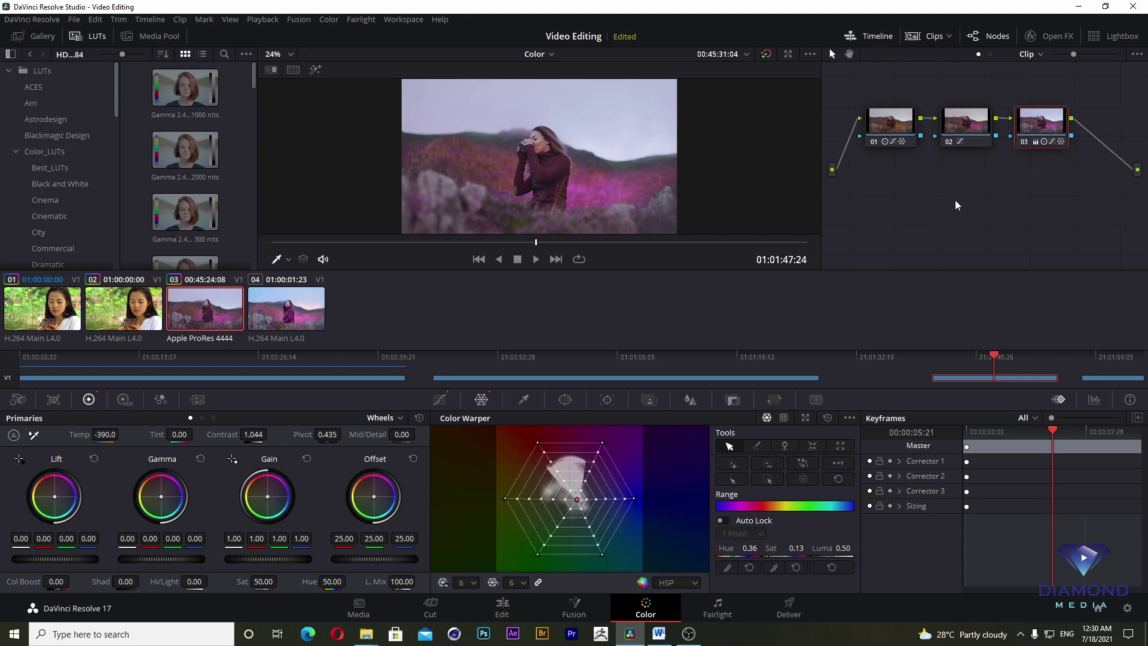
# Compare the grade with the original by disabling nodes 03, 02 and 01, and re-enable all three in order
pyautogui.click(1023, 142)
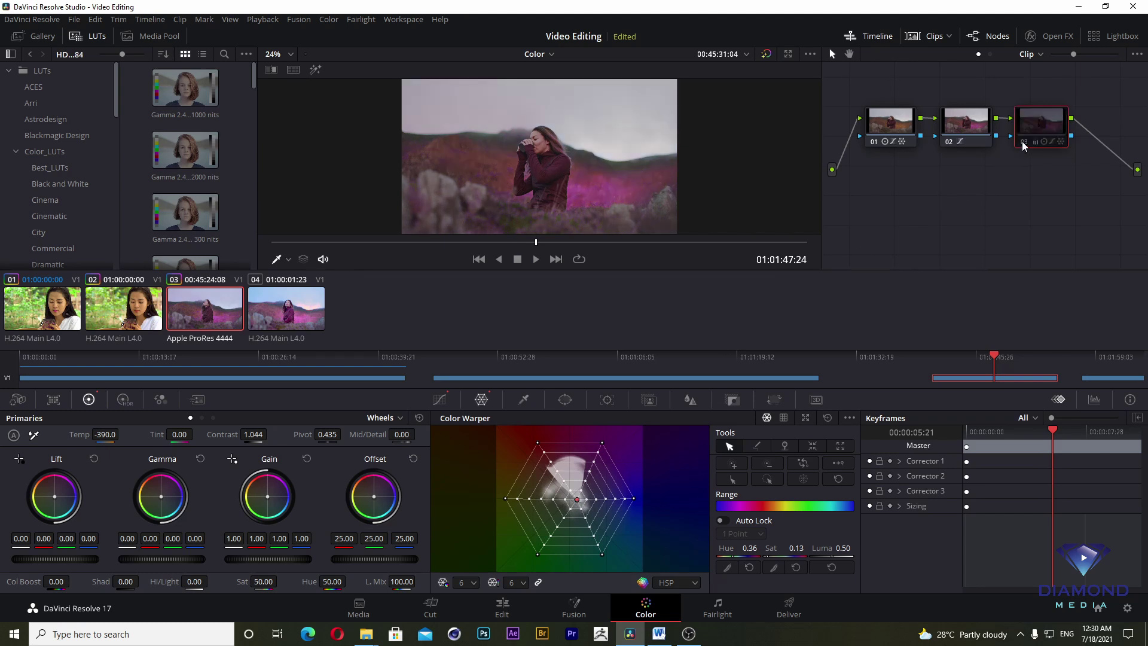
pyautogui.click(948, 142)
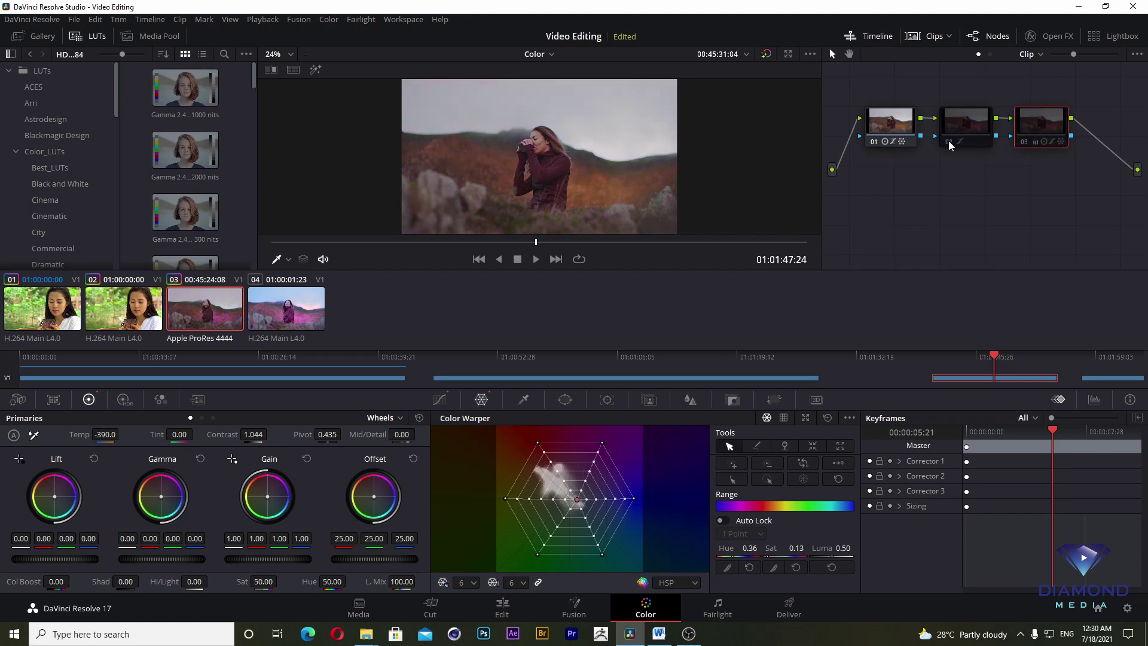
pyautogui.click(871, 143)
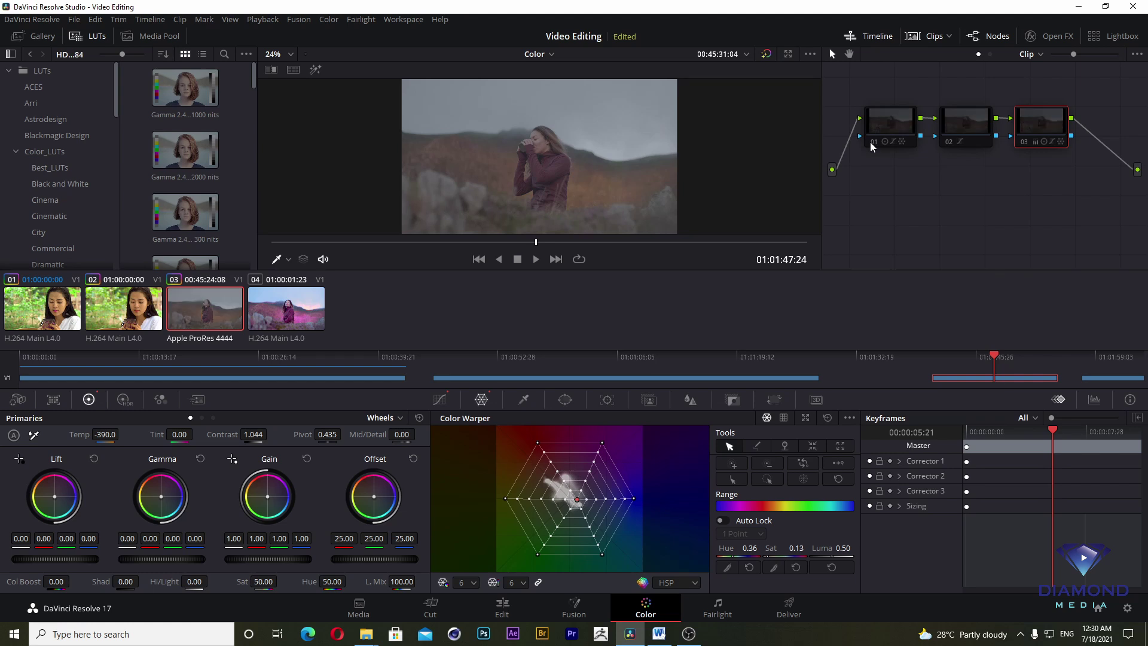
pyautogui.click(874, 142)
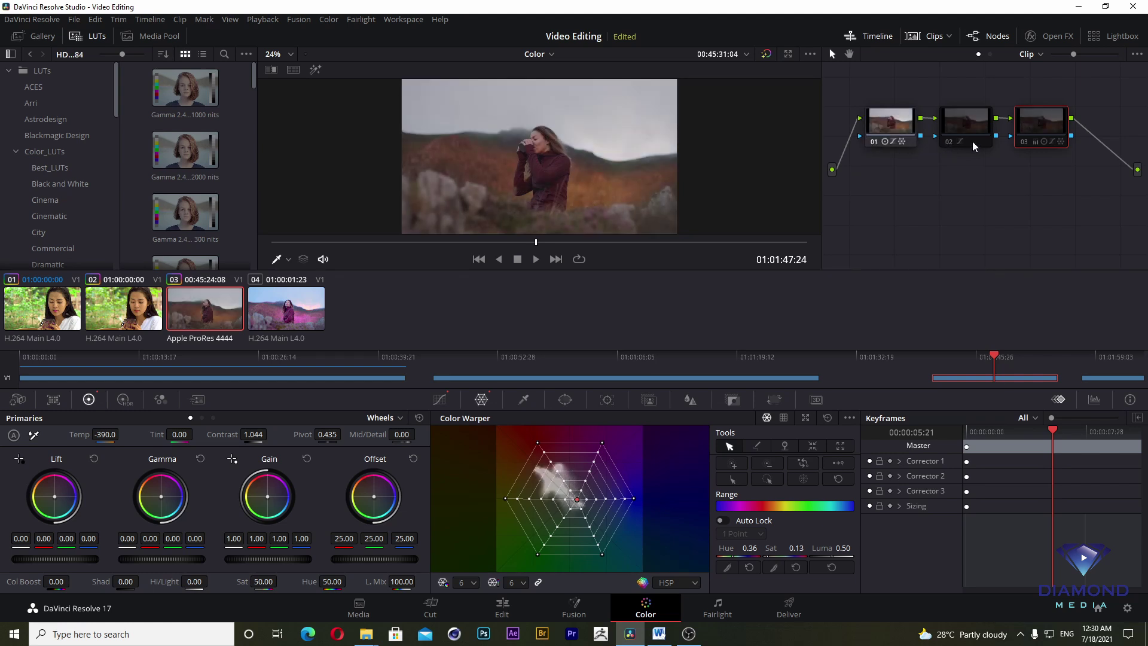
pyautogui.click(972, 141)
pyautogui.click(1020, 141)
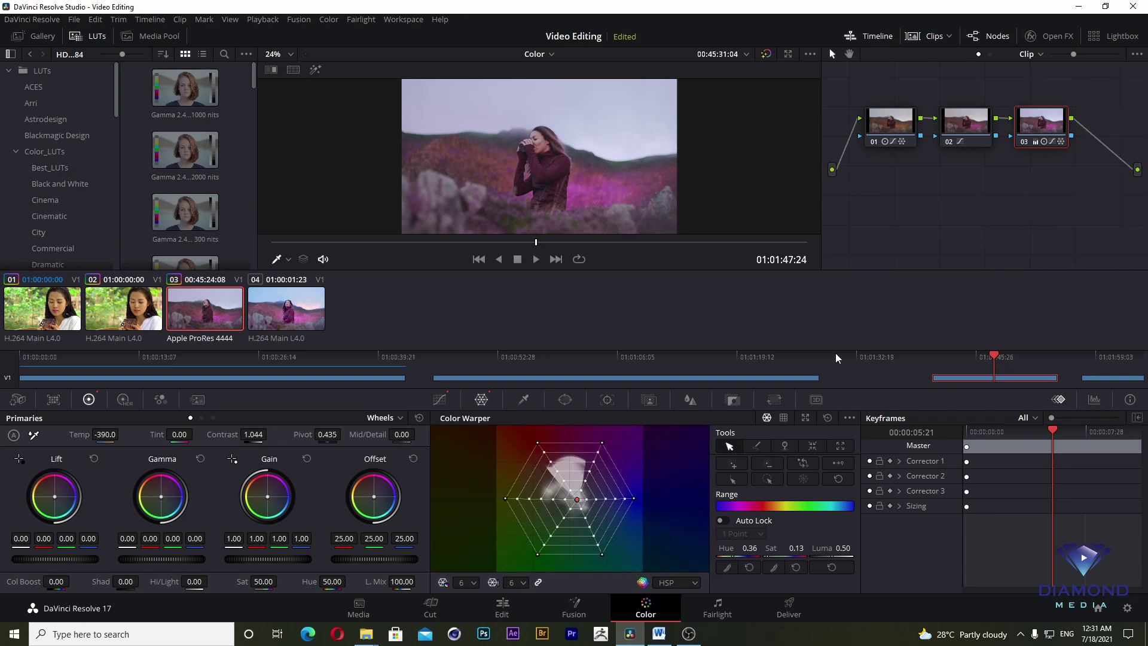
# Return to the Edit page, place the playhead at 01:00:45:22 on the second Color Edit 02 clip, and zoom the timeline out
pyautogui.click(521, 604)
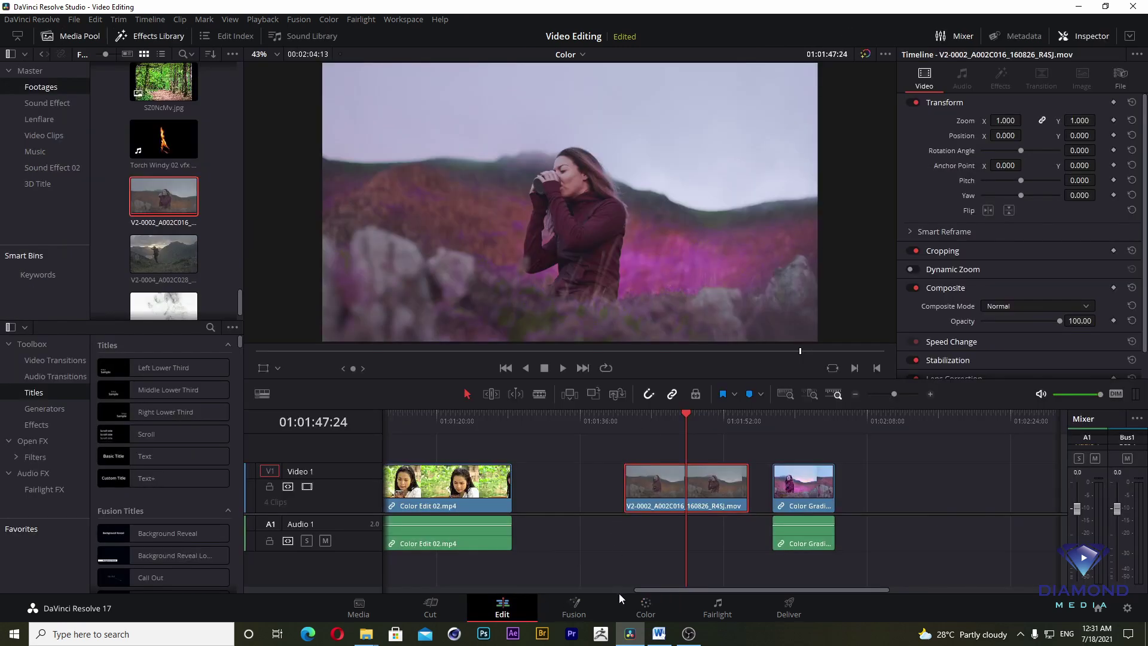
pyautogui.moveTo(635, 426); pyautogui.dragTo(232, 443)
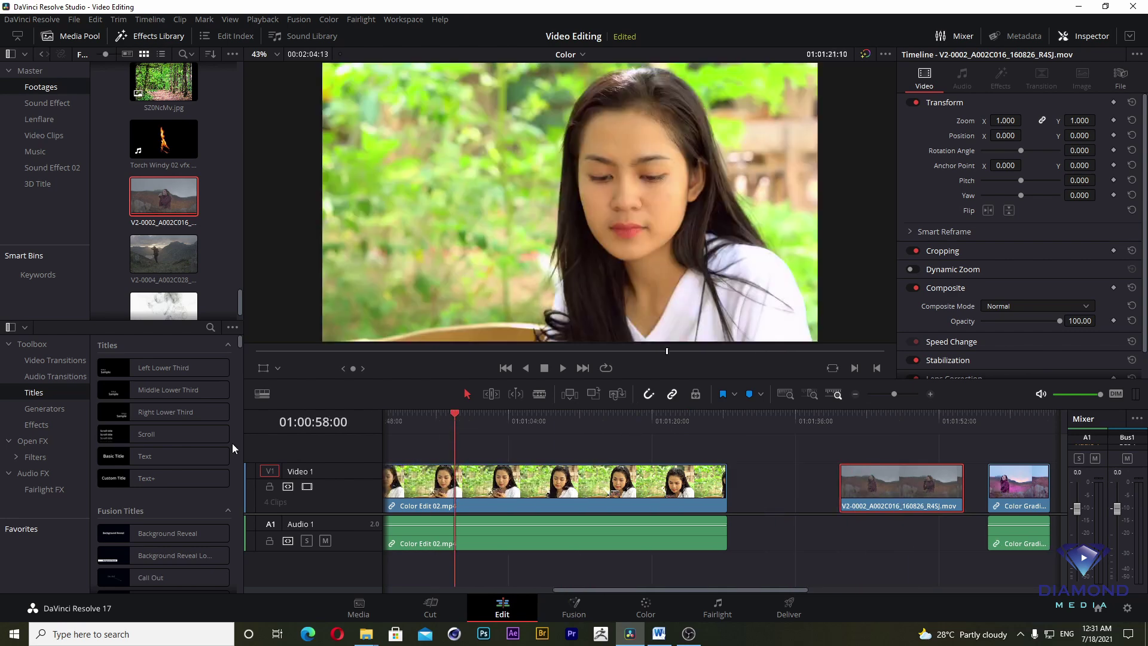
pyautogui.moveTo(454, 417); pyautogui.dragTo(789, 484)
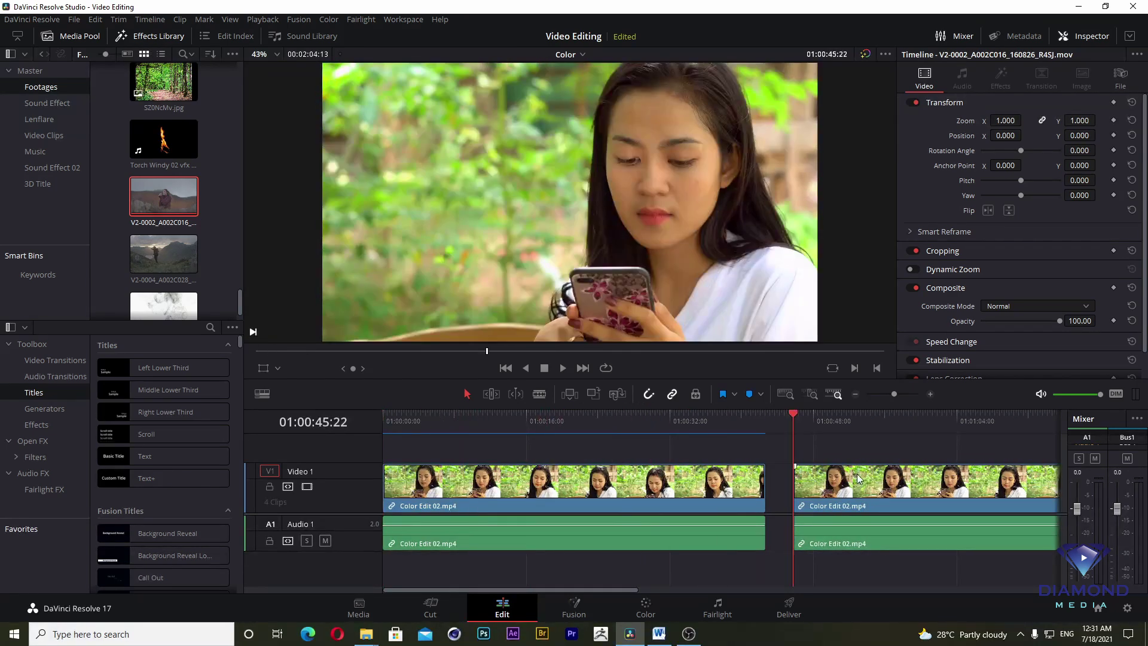
pyautogui.click(856, 394)
pyautogui.click(856, 393)
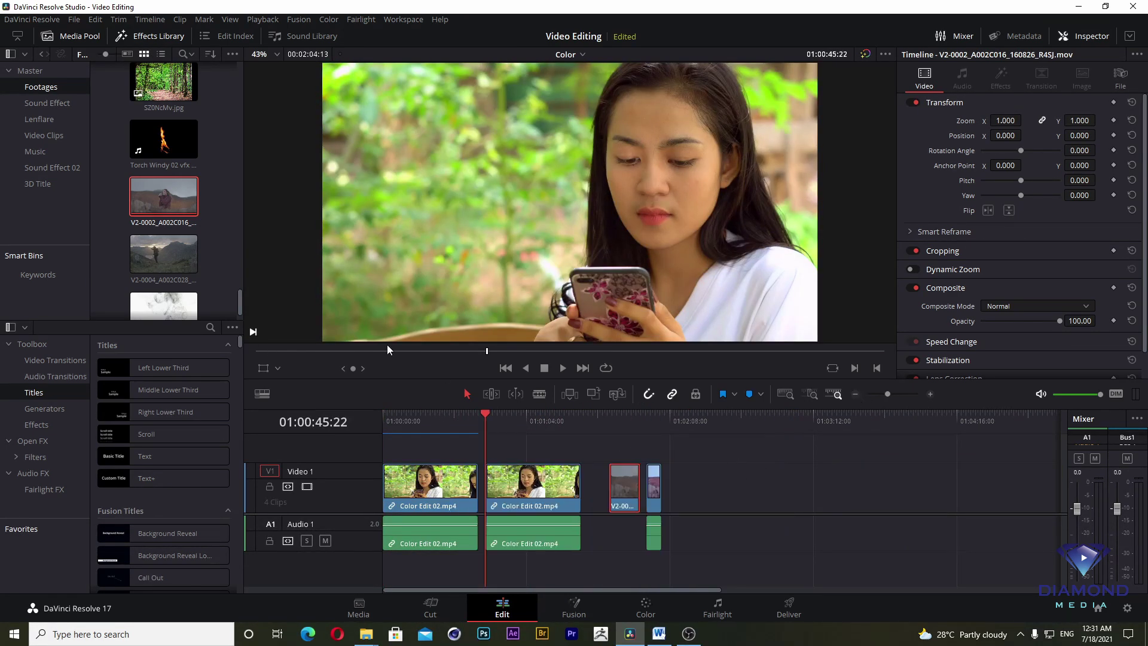
# Add another copy of the V2-0002 clip from the Footages bin to Video 1 past the last clip, and select it with the playhead at 01:02:29:02
pyautogui.scroll(4, 167, 182)
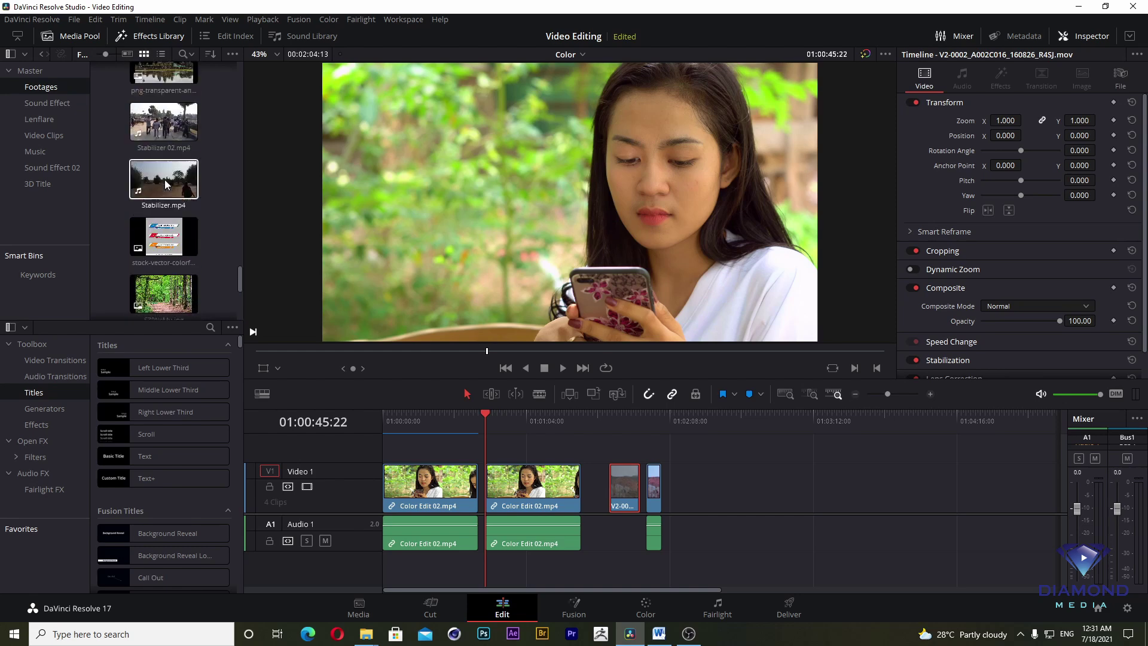
pyautogui.scroll(4, 167, 183)
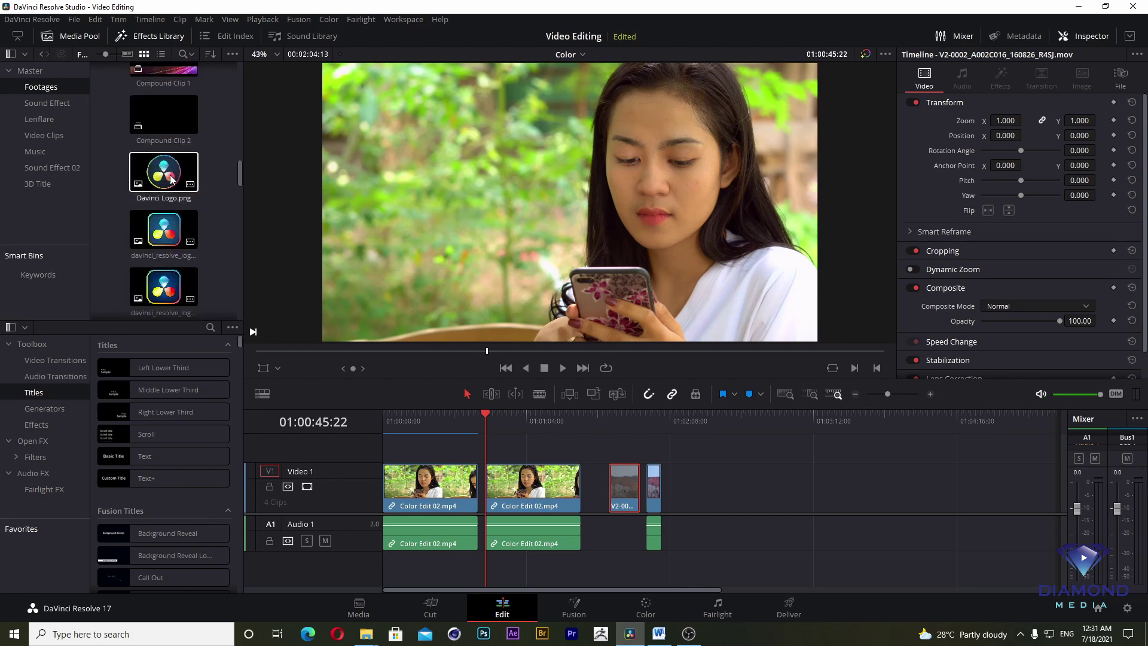
pyautogui.scroll(4, 171, 178)
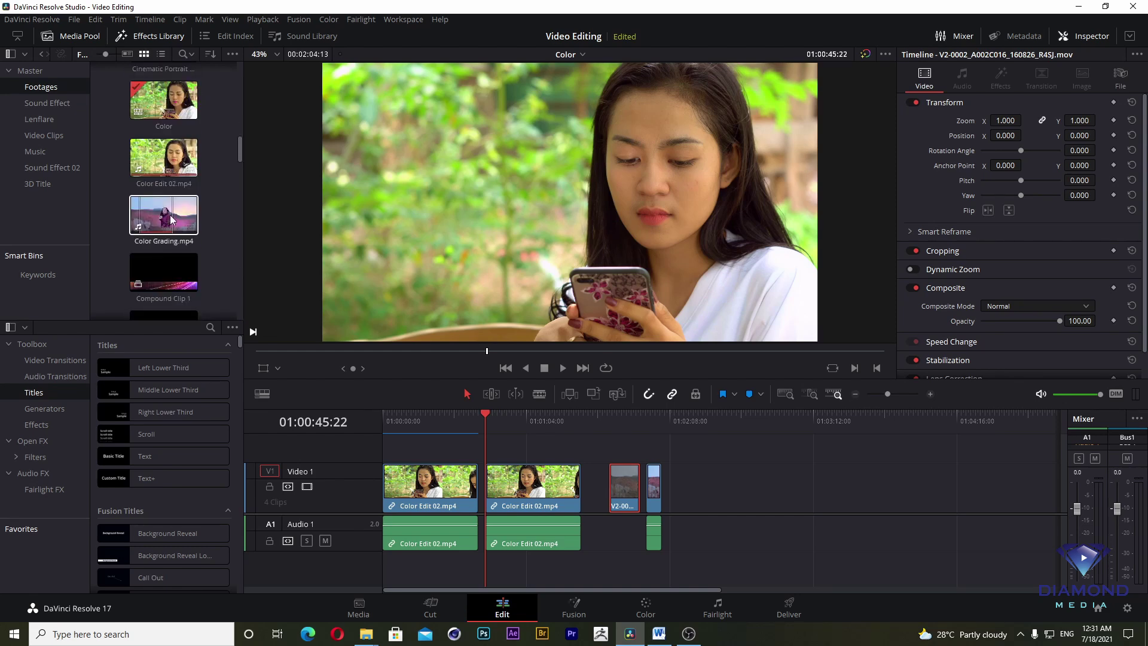
pyautogui.scroll(-6, 174, 227)
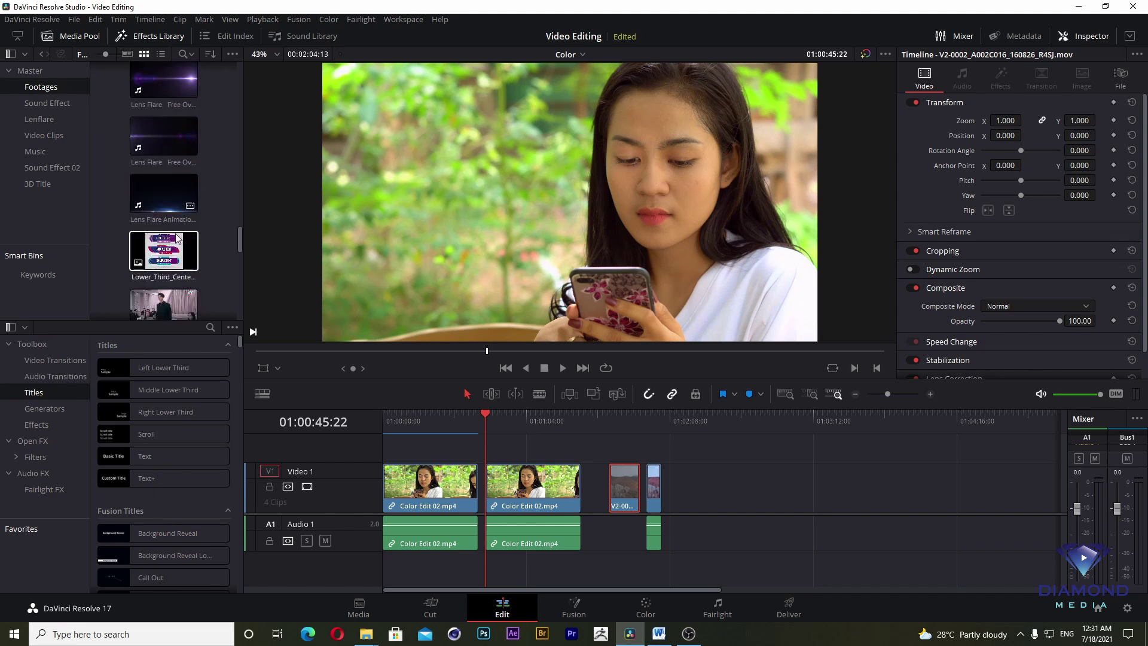
pyautogui.scroll(-5, 173, 227)
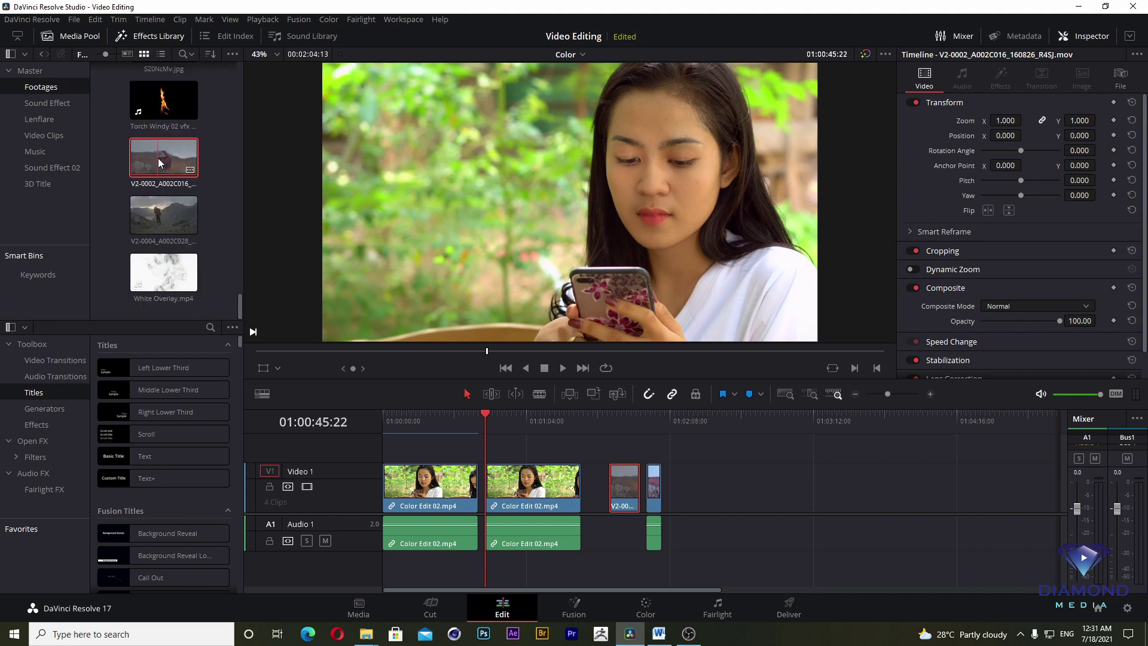
pyautogui.moveTo(160, 162); pyautogui.dragTo(718, 481)
pyautogui.click(716, 413)
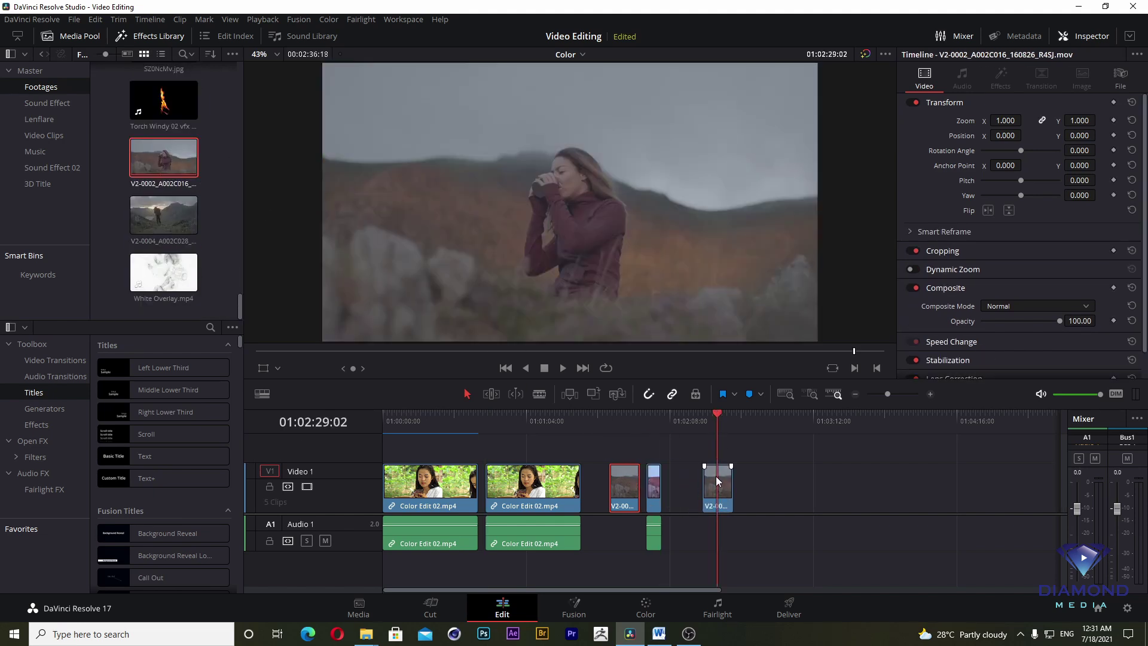
pyautogui.click(717, 480)
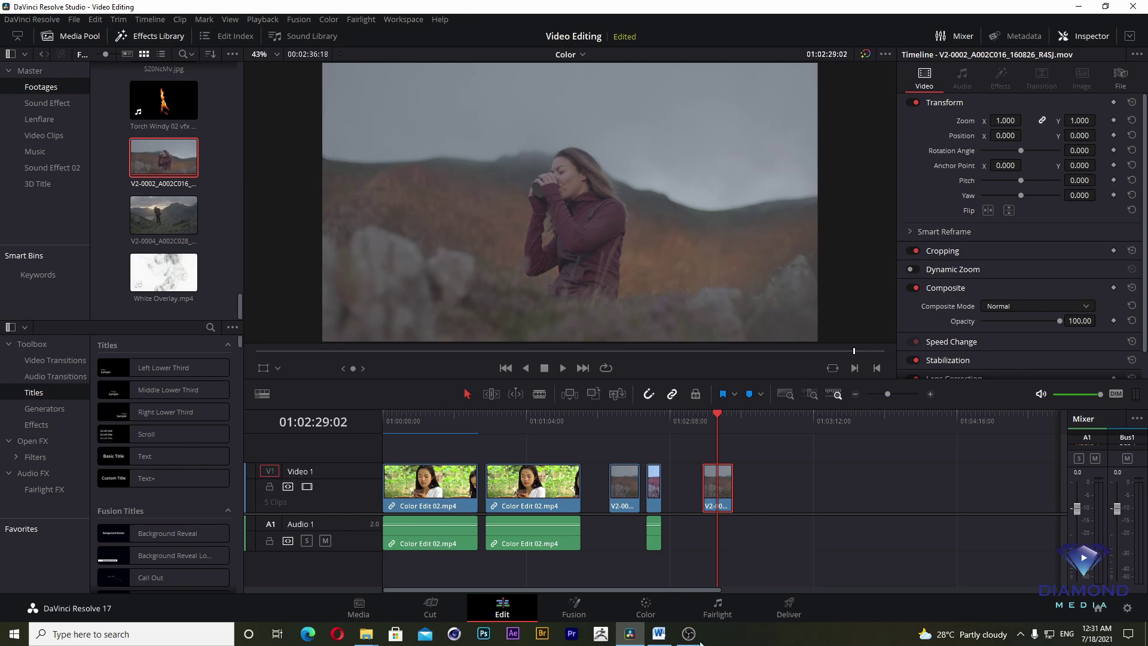
# On the Color page, apply the Sony LUT SLog3SGamut3.CineToLC-709 to node 01 of the new V2-0002 clip
pyautogui.click(645, 606)
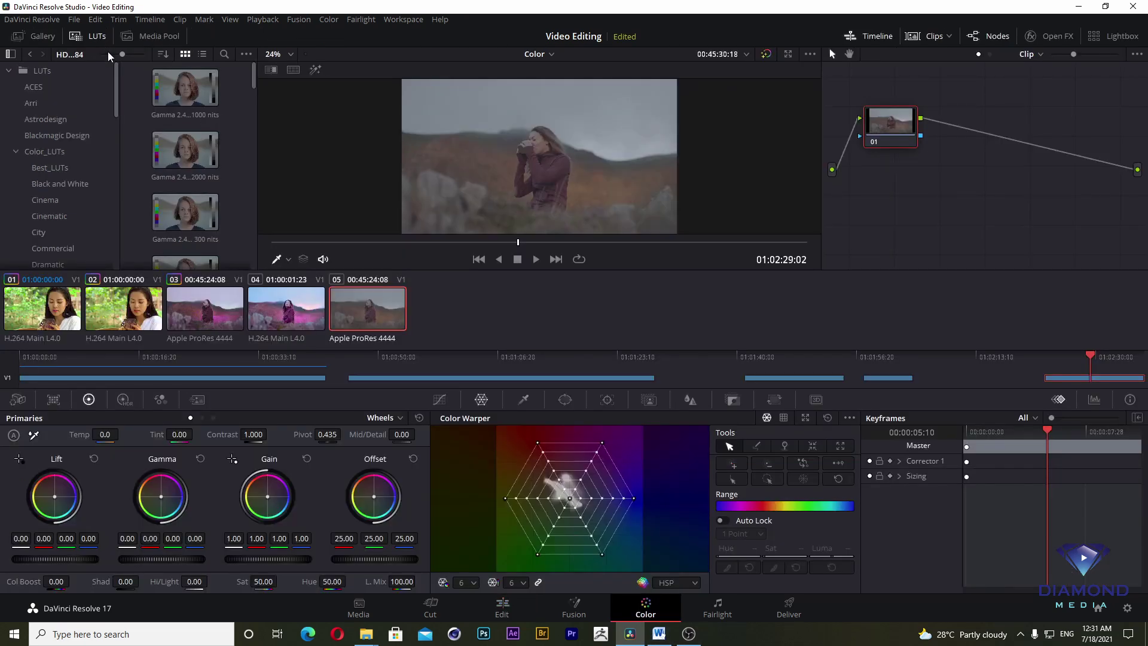
pyautogui.moveTo(116, 78); pyautogui.dragTo(107, 214)
pyautogui.click(34, 257)
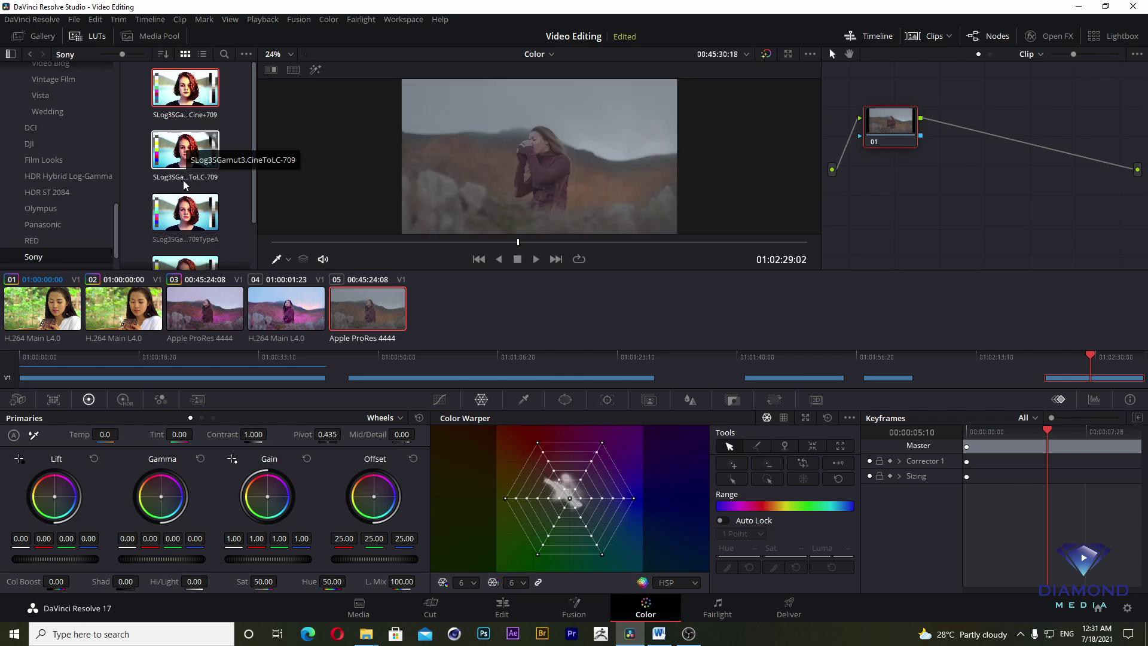
pyautogui.moveTo(197, 152); pyautogui.dragTo(930, 129)
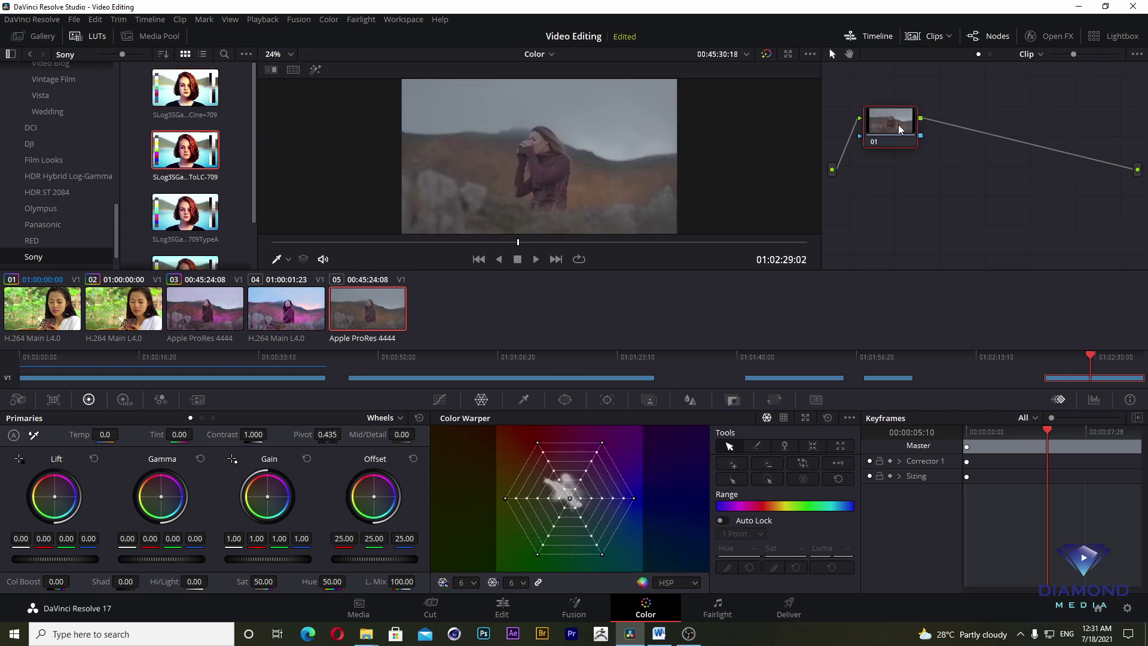
pyautogui.moveTo(185, 152); pyautogui.dragTo(901, 121)
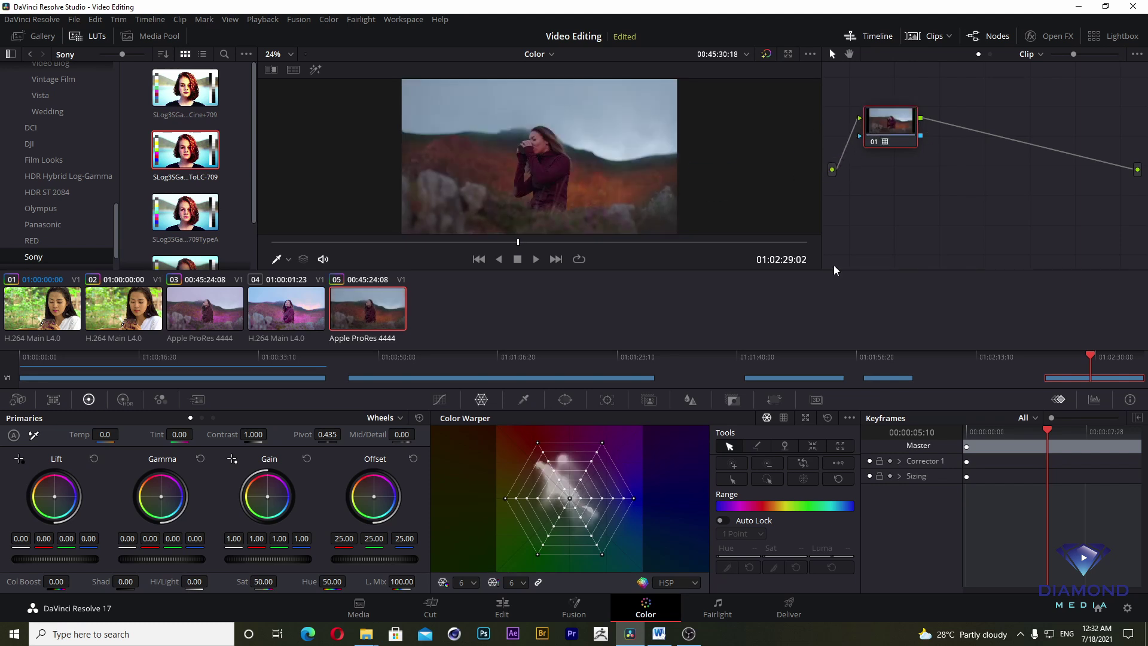
# Add a serial node after node 01 and lift the midtones of its custom curve
pyautogui.rightClick(899, 124)
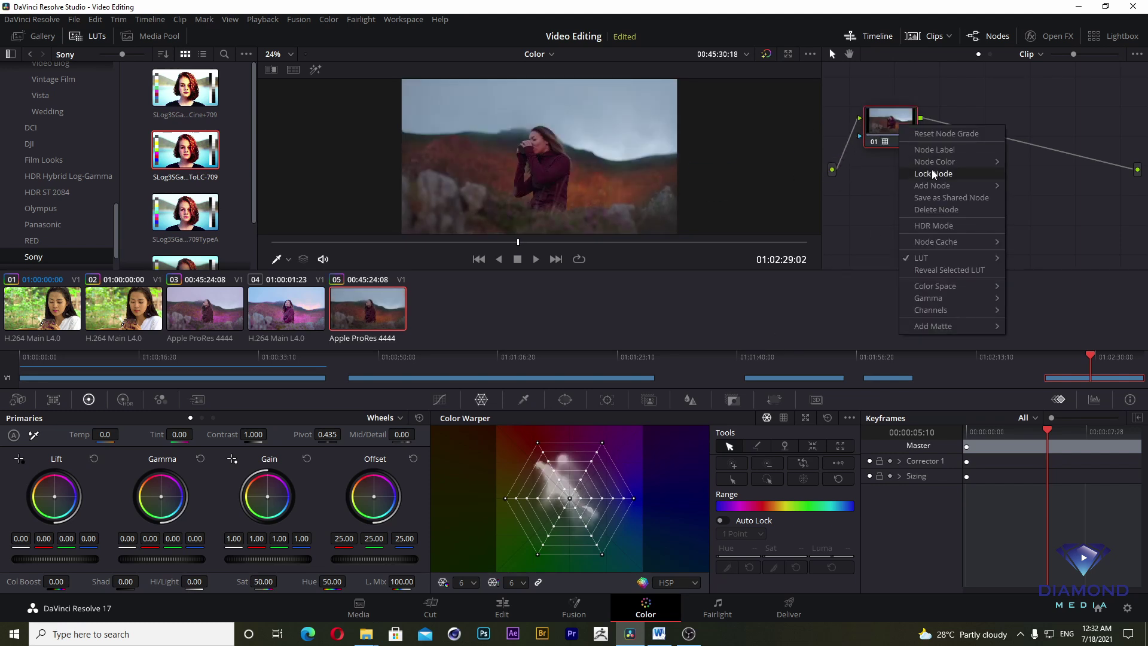
pyautogui.moveTo(948, 186)
pyautogui.click(1024, 189)
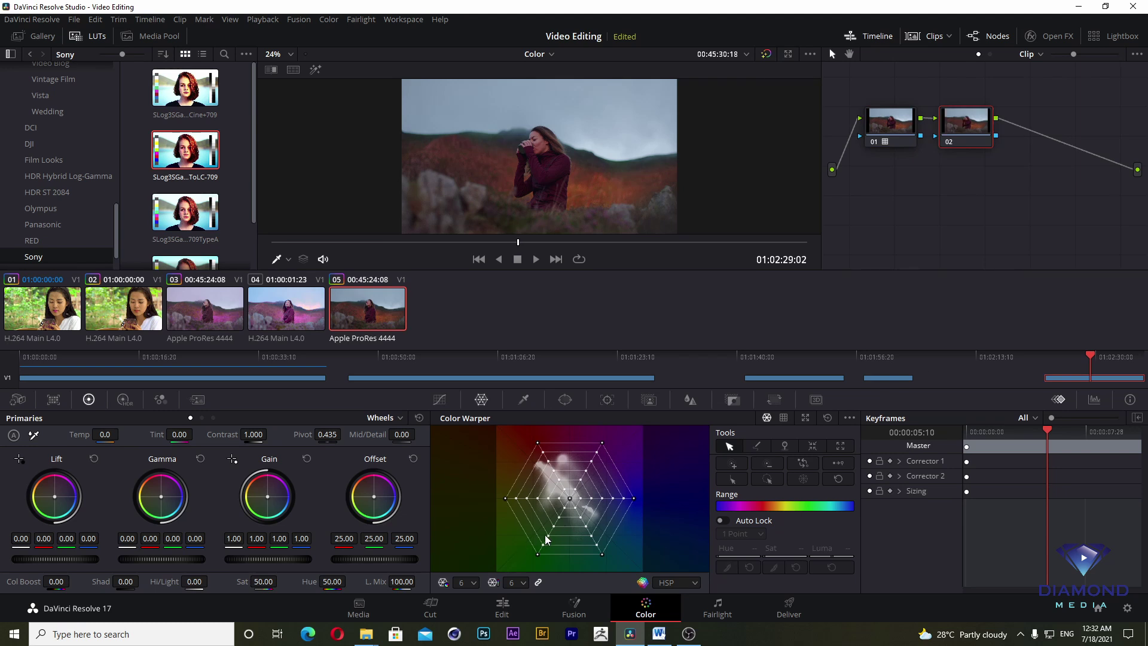
pyautogui.click(440, 399)
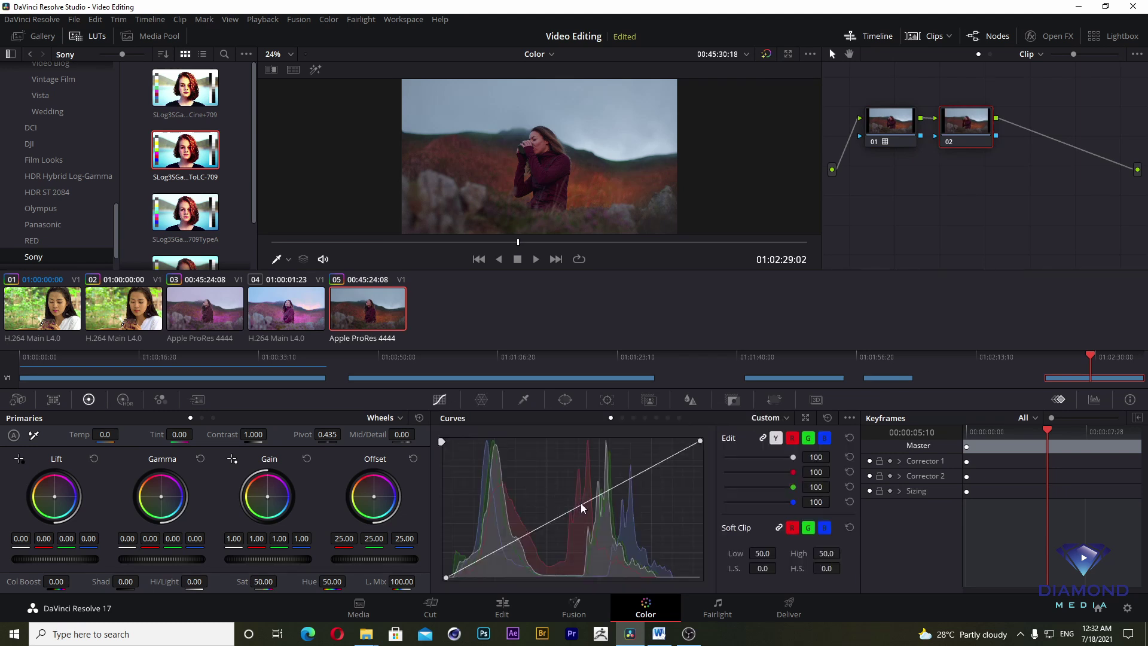
pyautogui.moveTo(583, 507); pyautogui.dragTo(559, 492)
pyautogui.scroll(3, 538, 173)
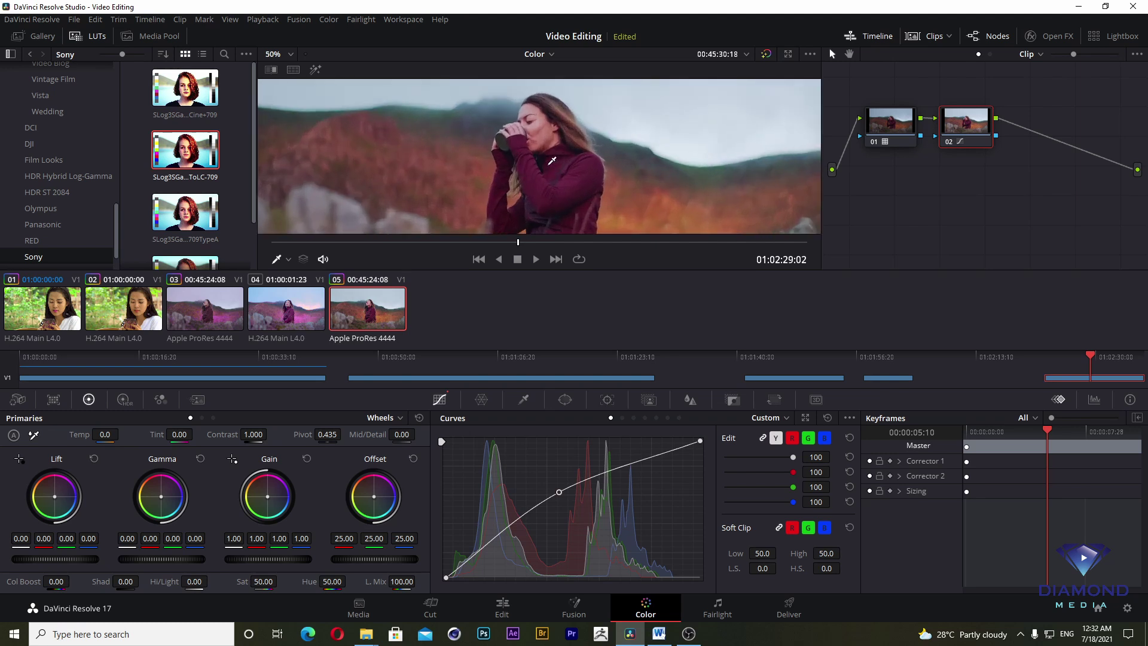
pyautogui.scroll(-2, 551, 156)
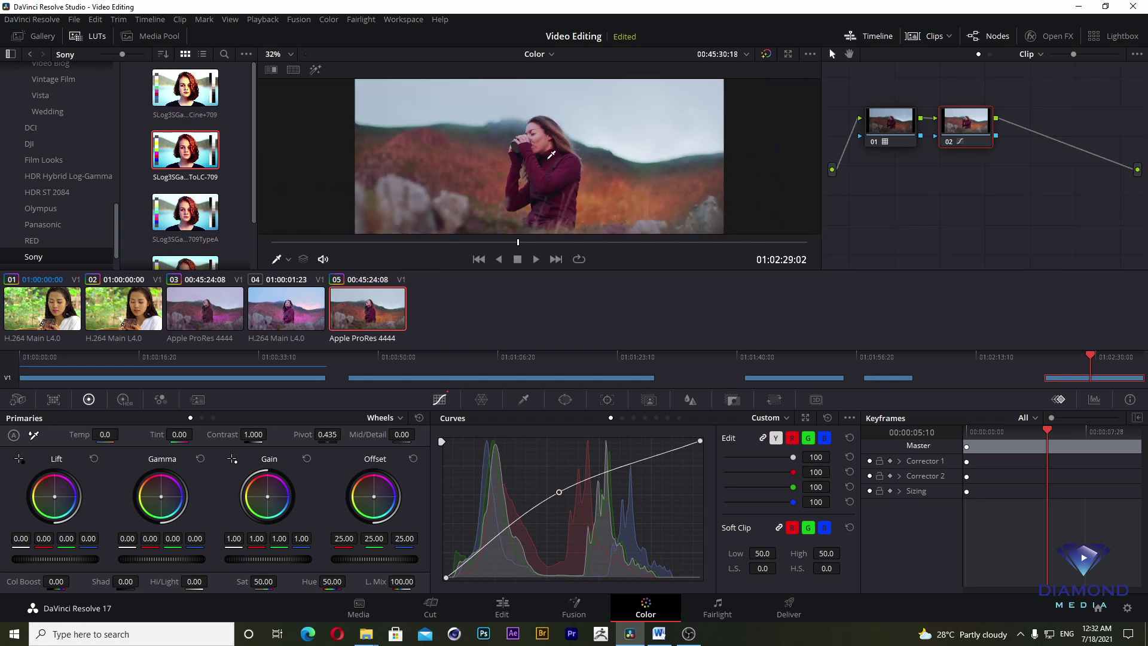
pyautogui.scroll(-1, 552, 155)
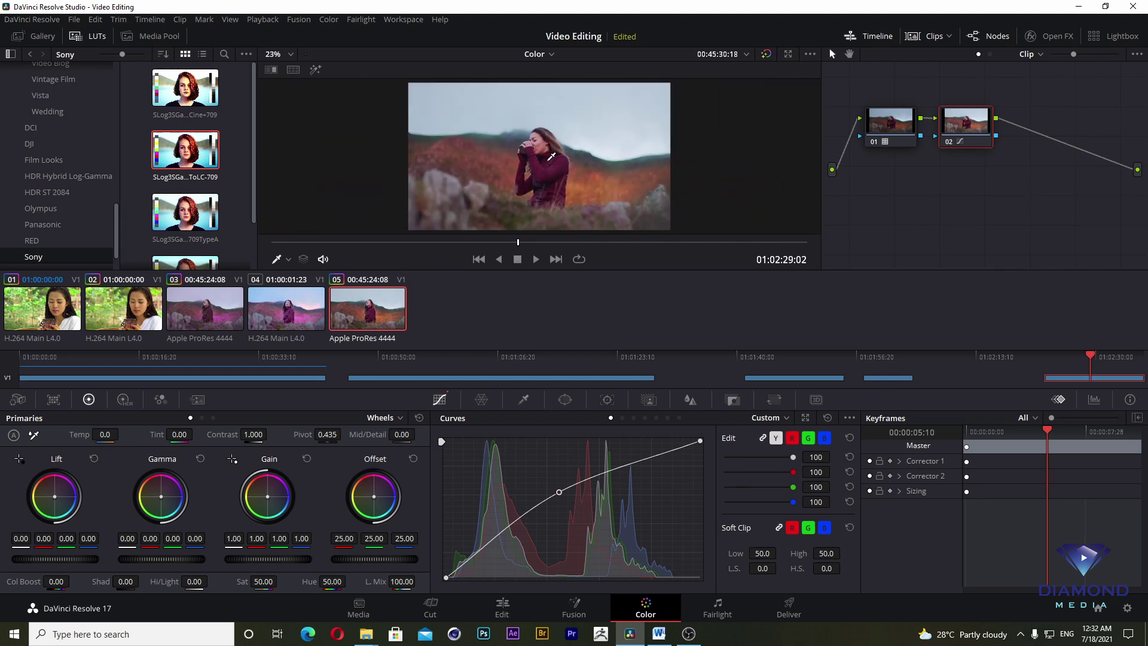
# On node 02's Hue Vs Hue curve, shift the reds toward magenta with a point at input hue 274.03 and hue rotate 48.80
pyautogui.click(622, 418)
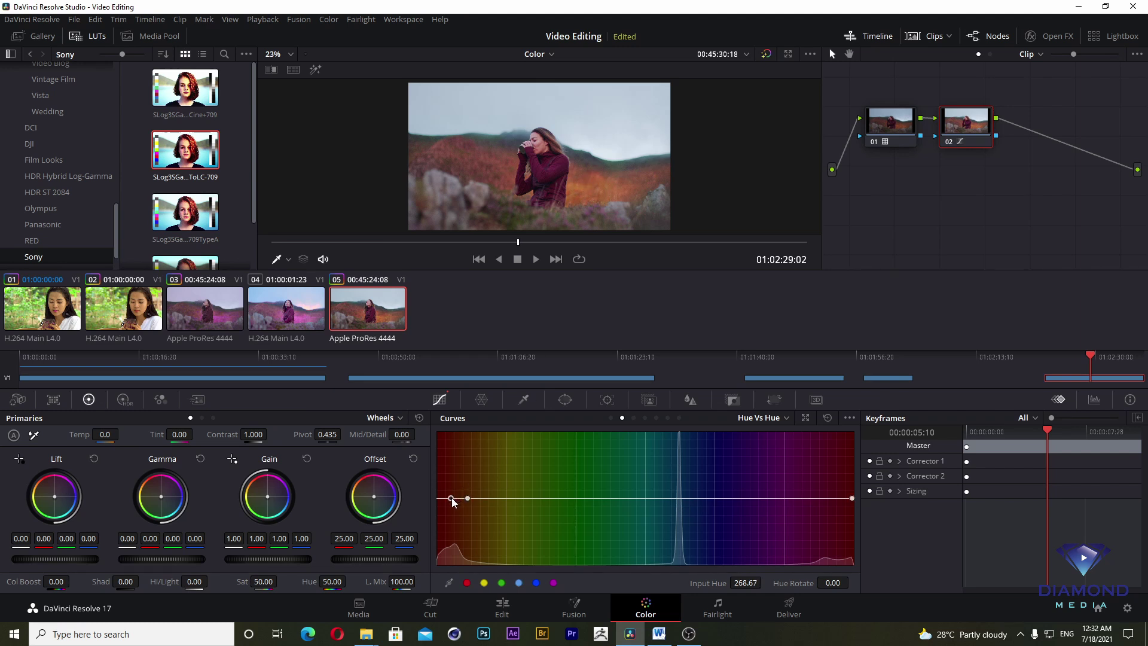
pyautogui.moveTo(452, 499)
pyautogui.mouseDown()
pyautogui.moveTo(453, 473)
pyautogui.moveTo(437, 496)
pyautogui.moveTo(464, 504)
pyautogui.moveTo(457, 454)
pyautogui.moveTo(449, 478)
pyautogui.mouseUp()
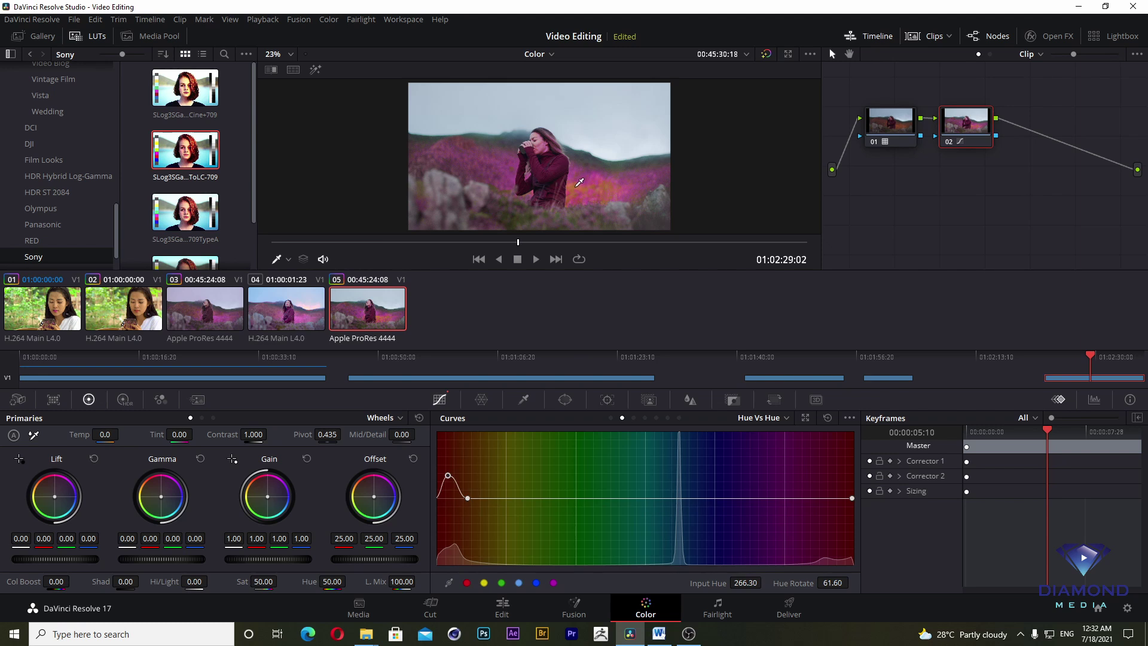
pyautogui.moveTo(448, 476)
pyautogui.mouseDown()
pyautogui.moveTo(441, 516)
pyautogui.moveTo(460, 519)
pyautogui.moveTo(457, 480)
pyautogui.mouseUp()
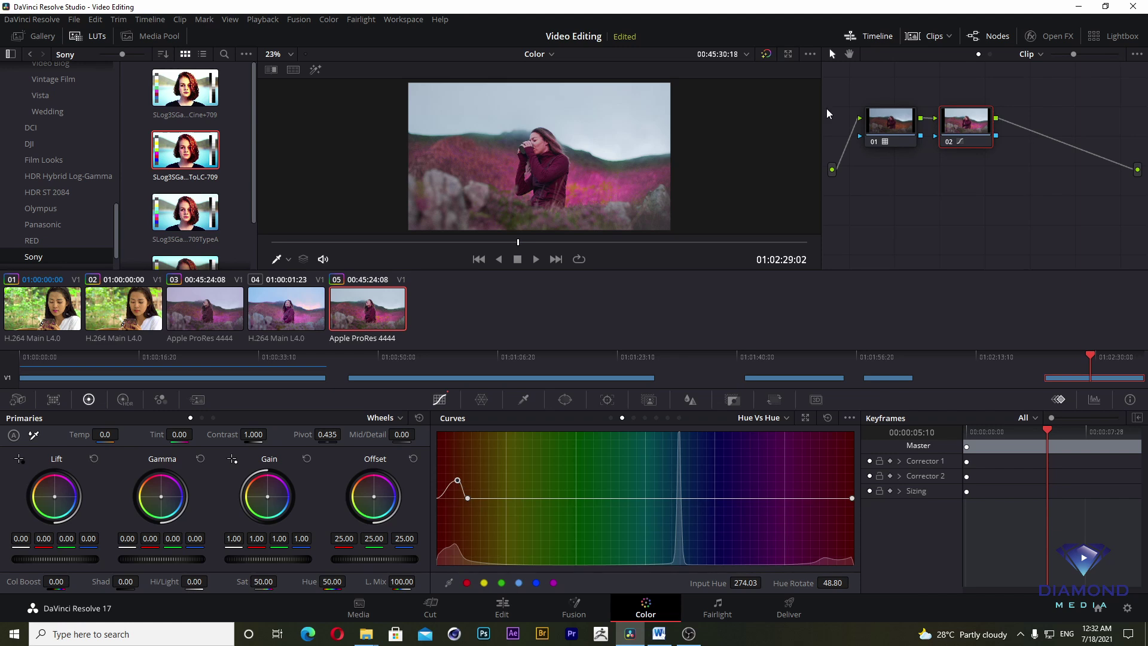